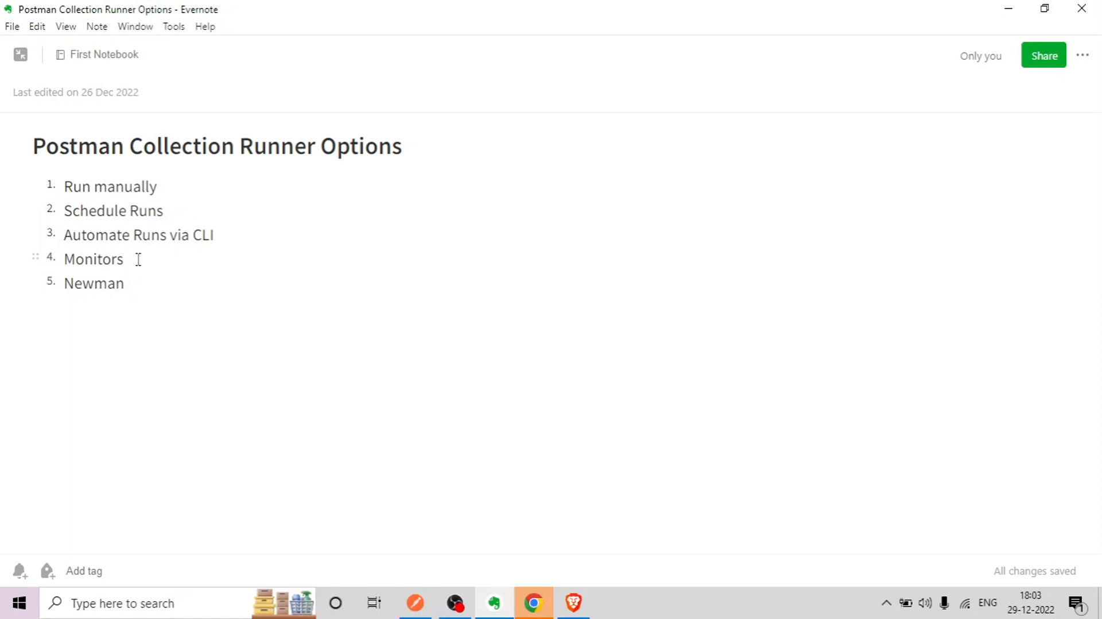
Step: Switch to Postman and start creating a new monitor in My Workspace
drag(60, 186, 178, 193)
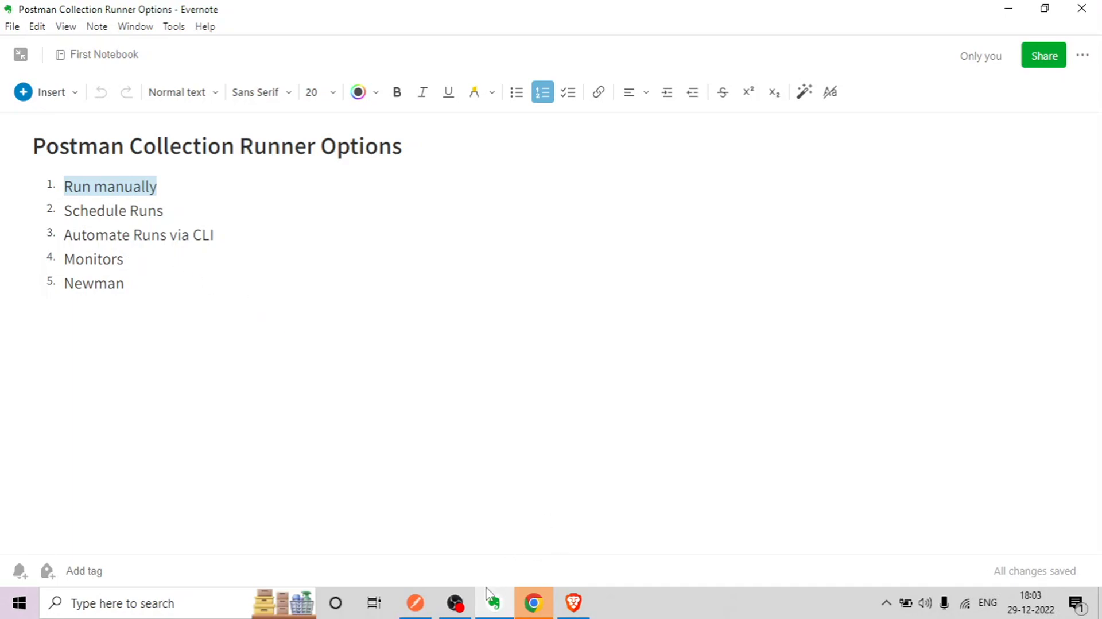
click(416, 606)
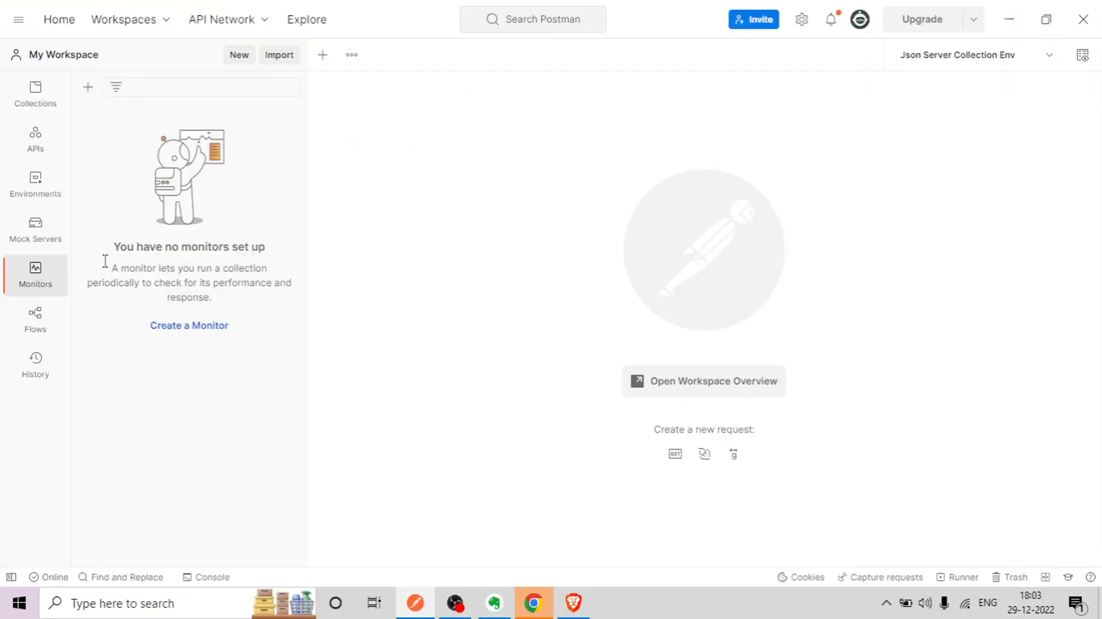
click(37, 109)
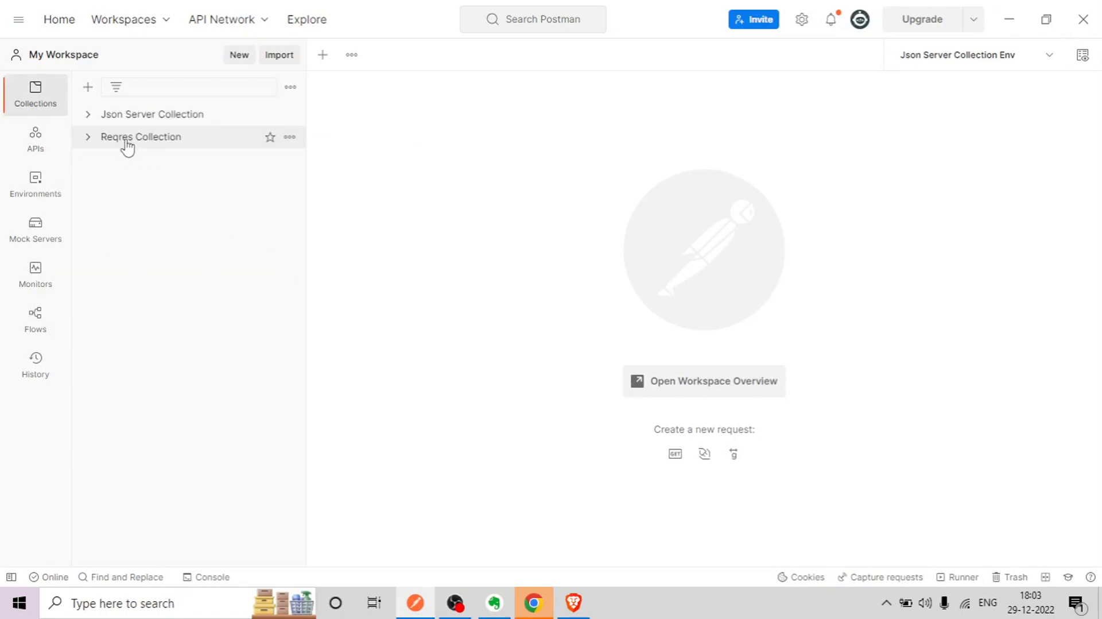
click(38, 281)
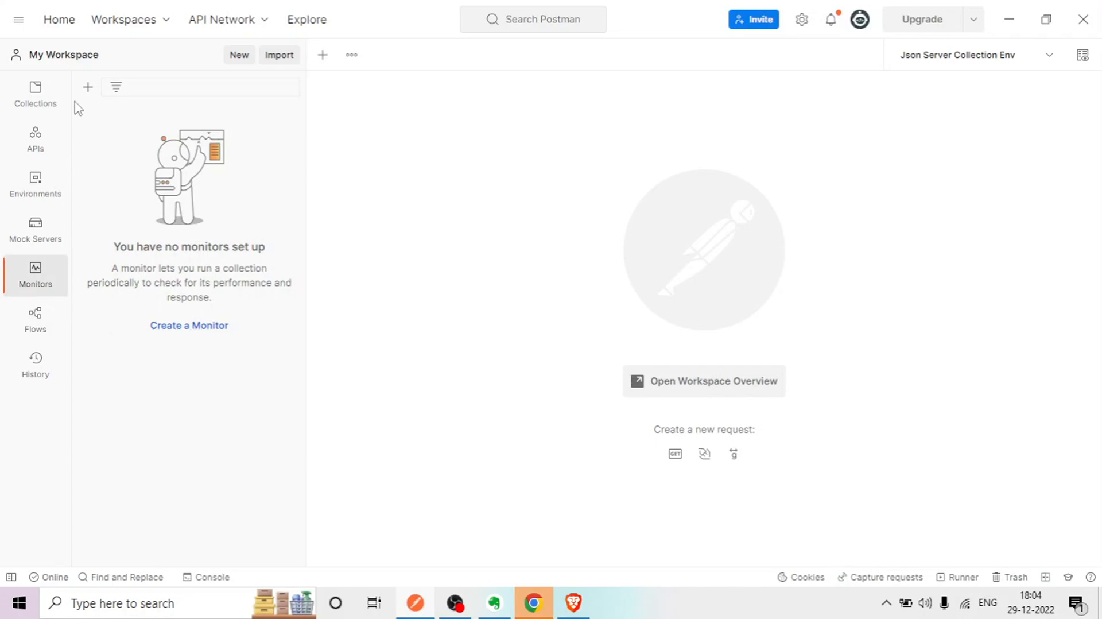
click(88, 89)
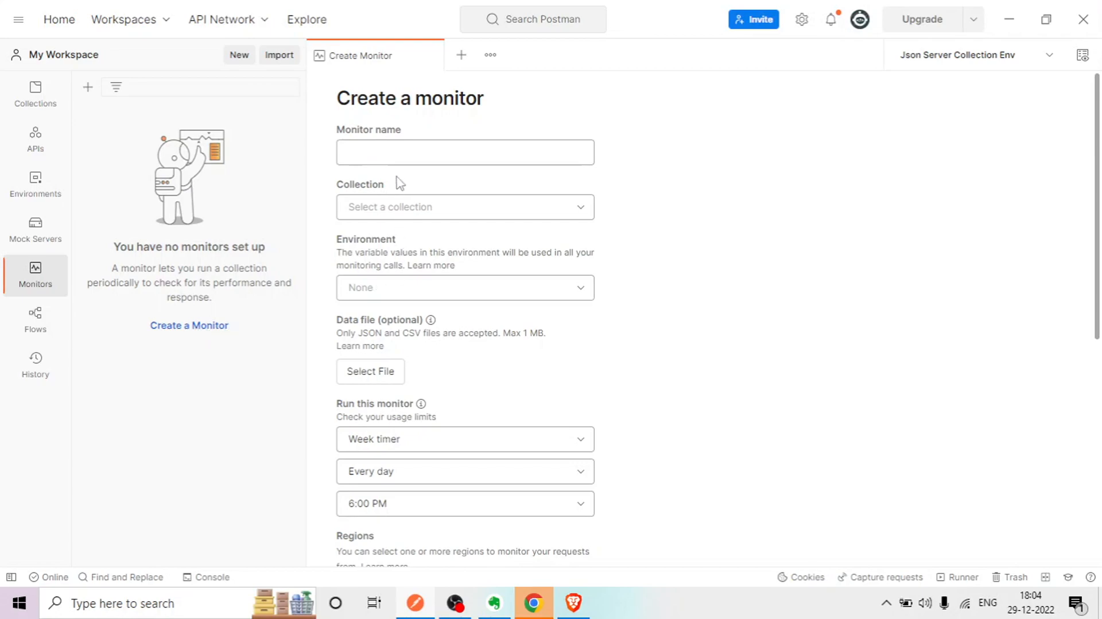
Step: Name the monitor "Reqres Monitor" and choose Reqres Collection as the collection it runs
click(394, 155)
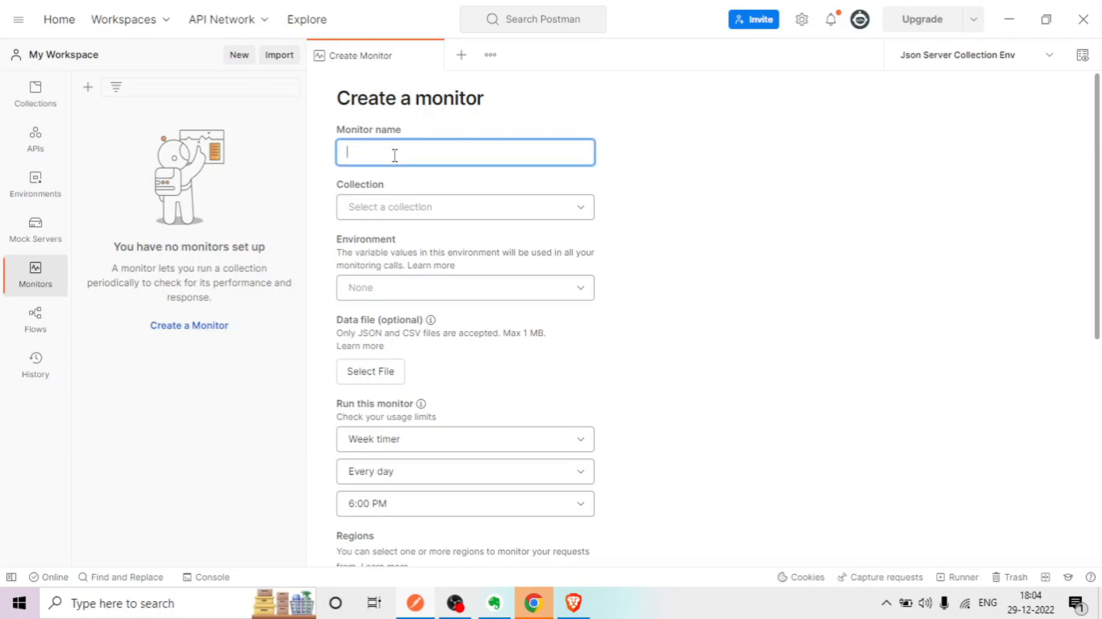
text(Regres Monitor)
click(548, 217)
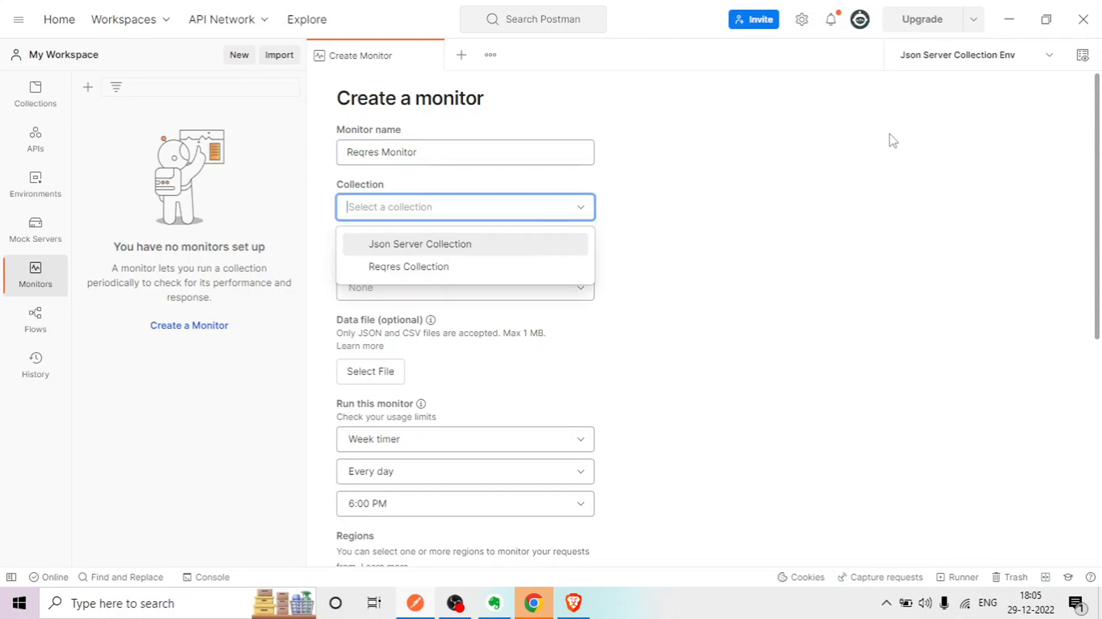
click(397, 270)
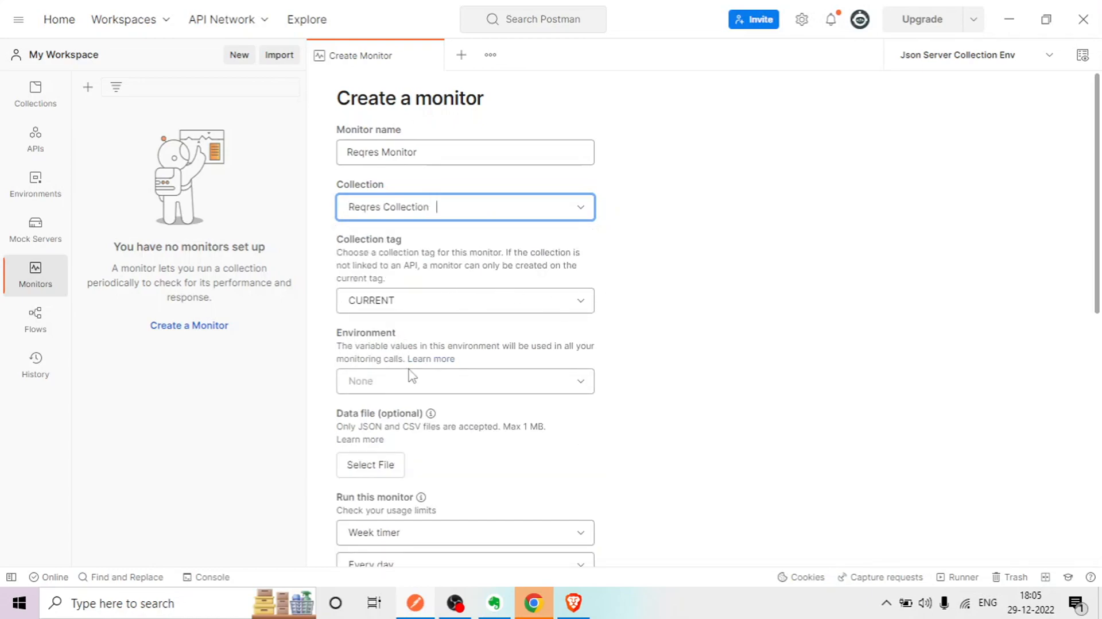
Step: Check the collection tag options and choose Reqres QA Env as the monitor's environment
click(425, 307)
click(722, 335)
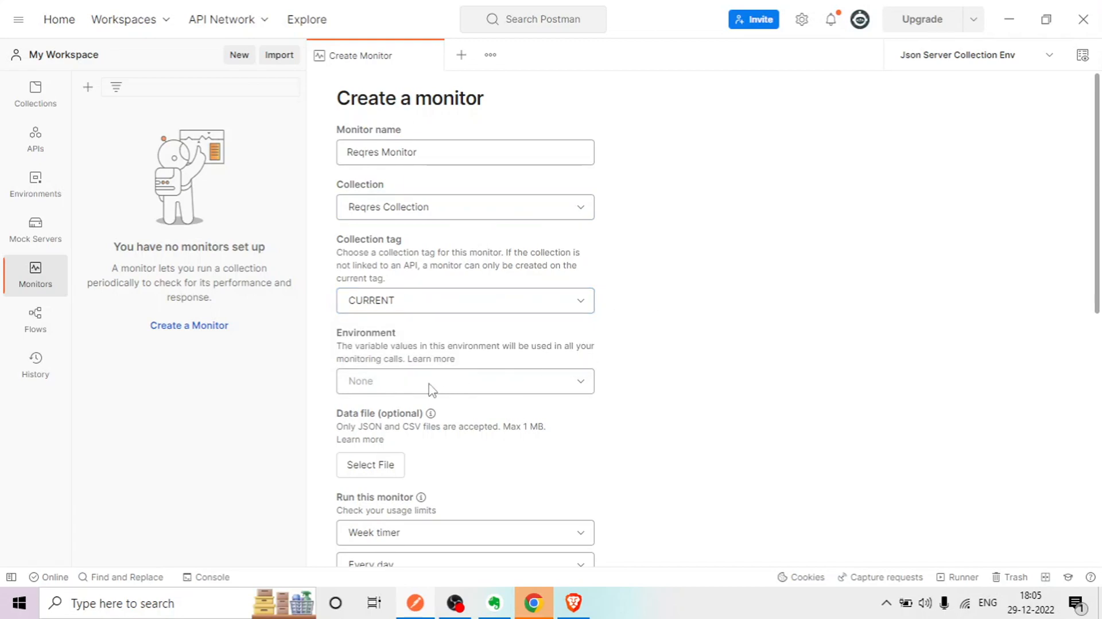
click(423, 384)
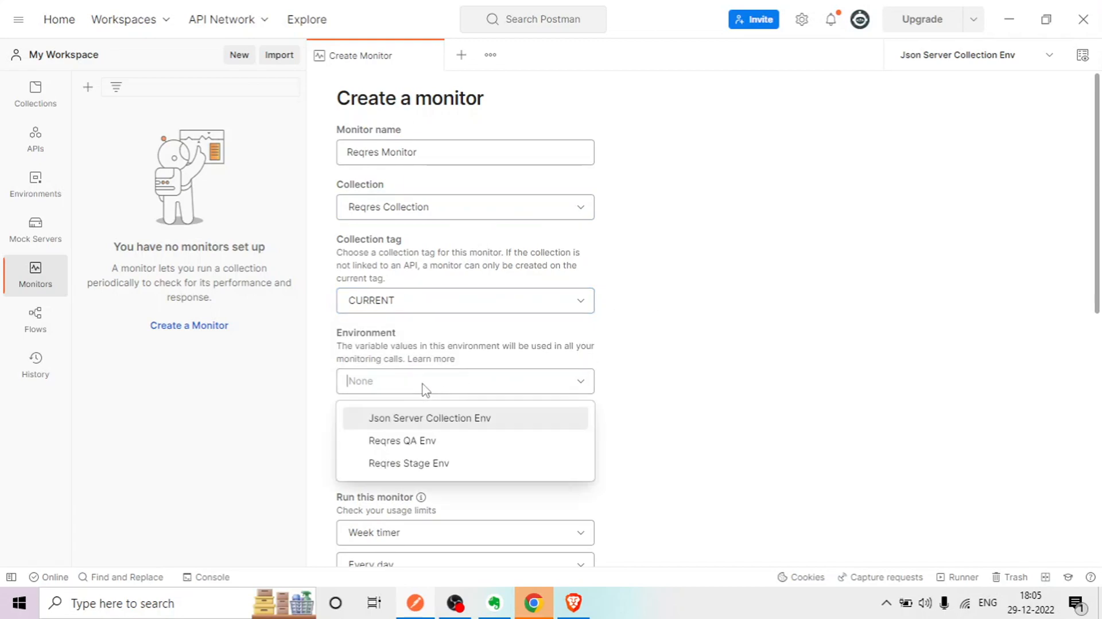
click(404, 445)
Step: Try the hour timer for the monitor's run schedule and switch back to the week timer
scroll(631, 214, down, 3)
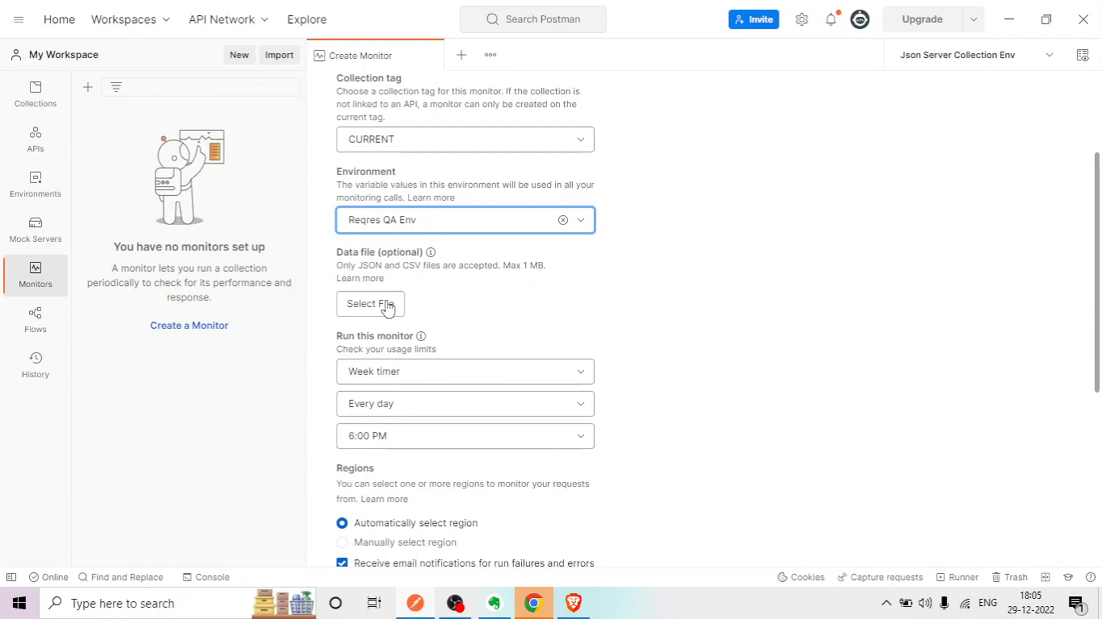
scroll(491, 284, down, 3)
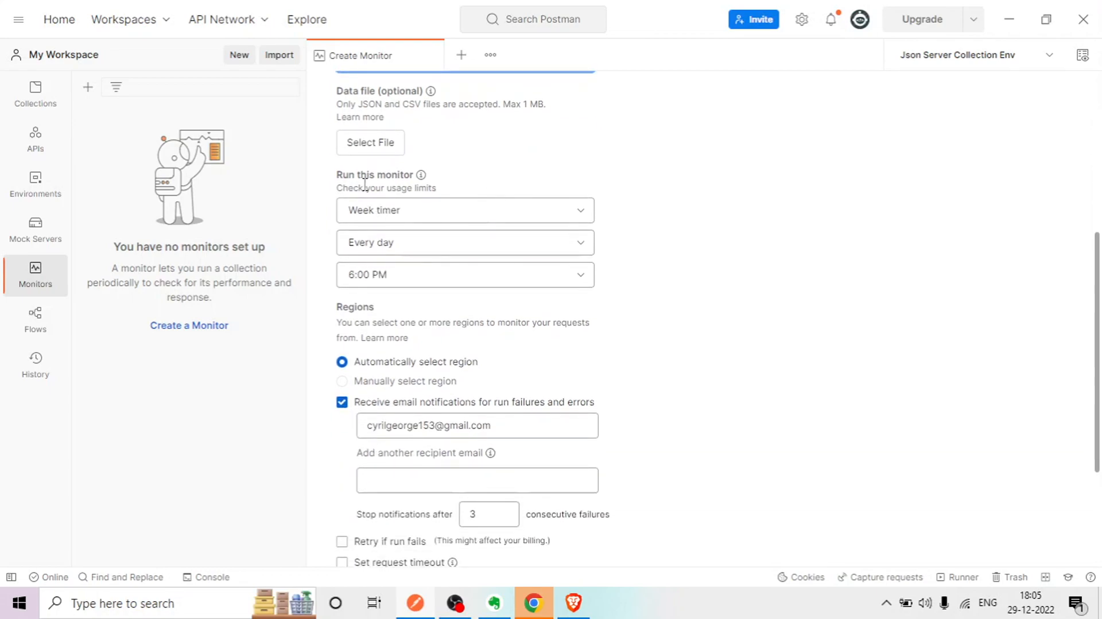
click(395, 214)
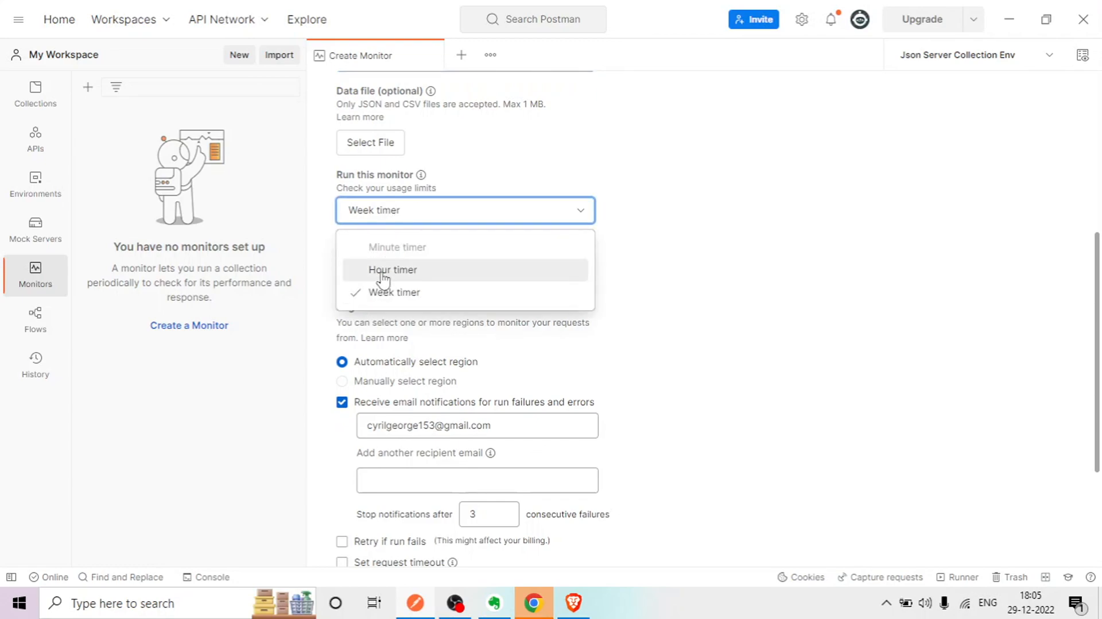
mouse_move(393, 250)
click(738, 231)
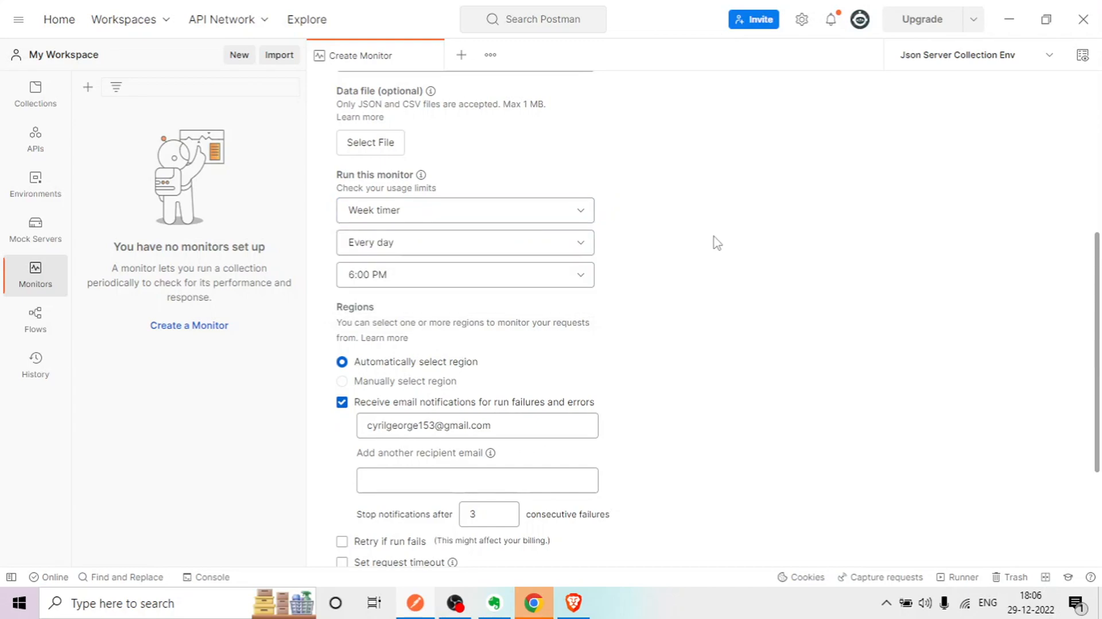
click(442, 218)
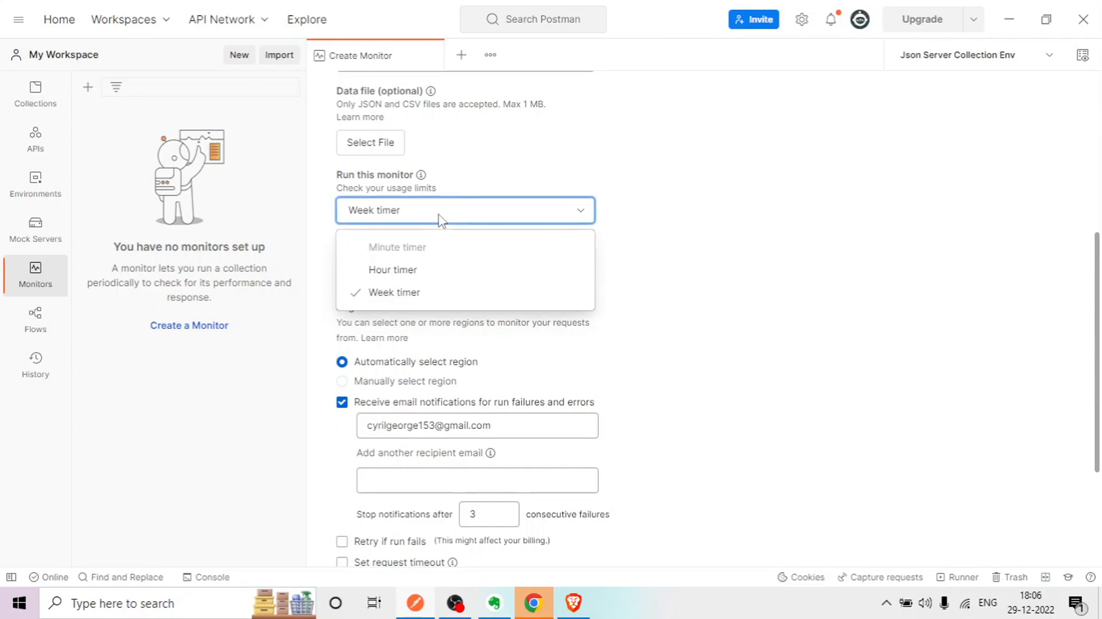
click(394, 271)
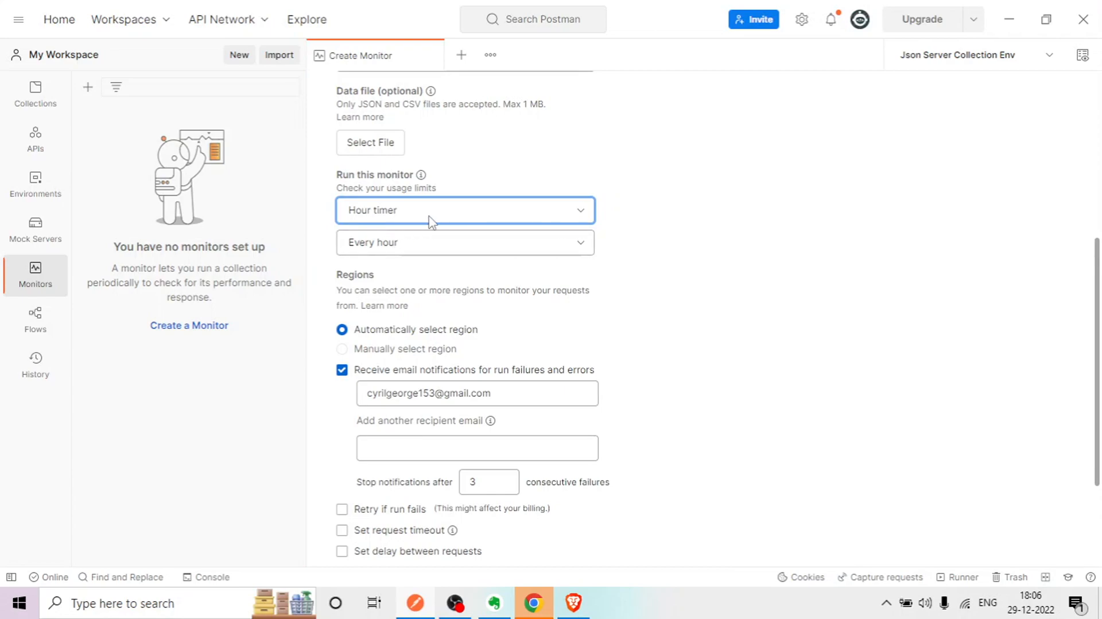
click(400, 219)
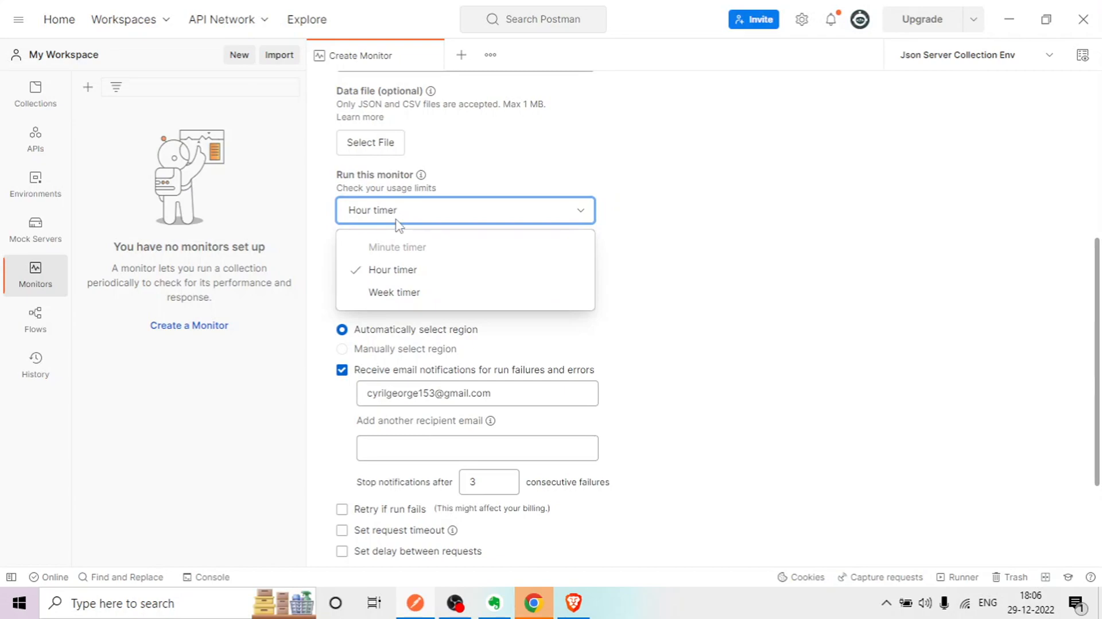
click(394, 294)
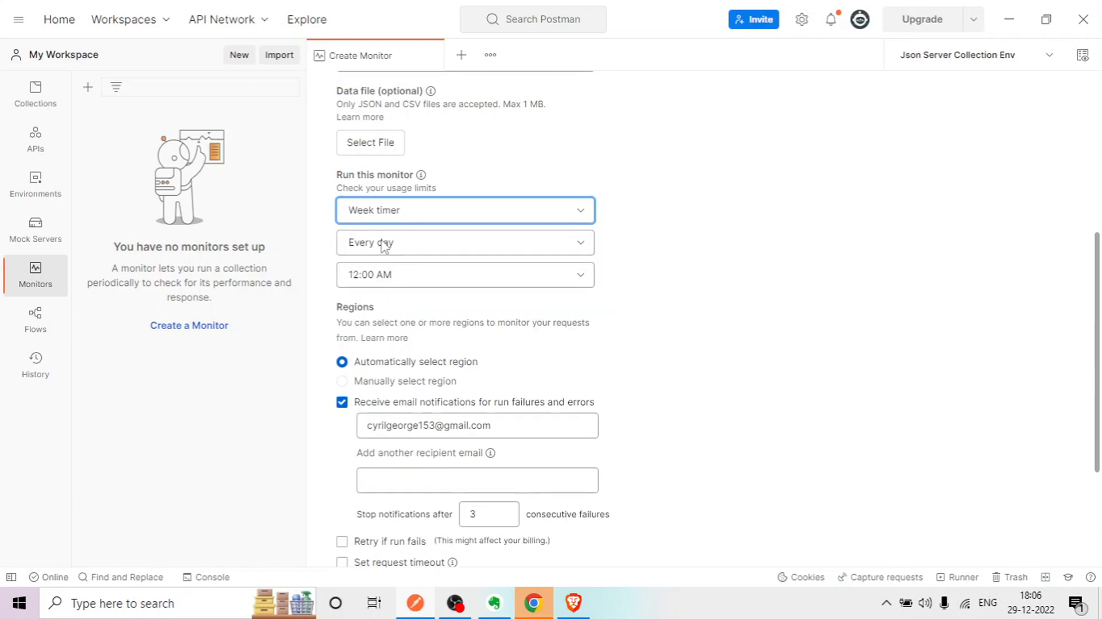
Step: Review the day options of the week timer and set the monitor's run time to 7:00 AM
click(425, 252)
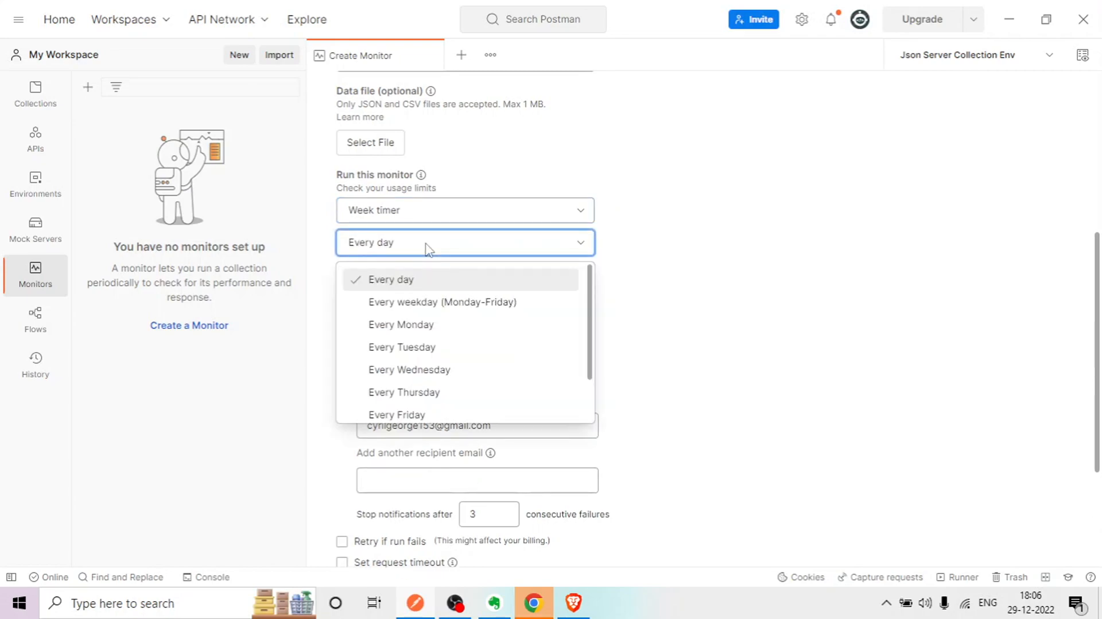
click(725, 239)
click(451, 277)
scroll(422, 380, down, 3)
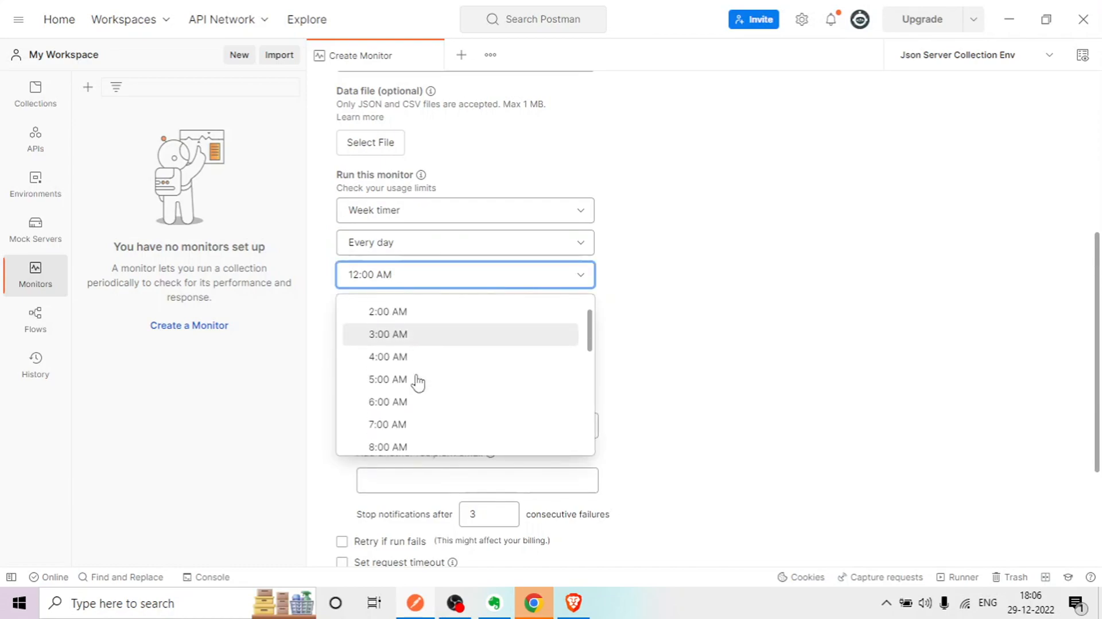
scroll(418, 381, up, 2)
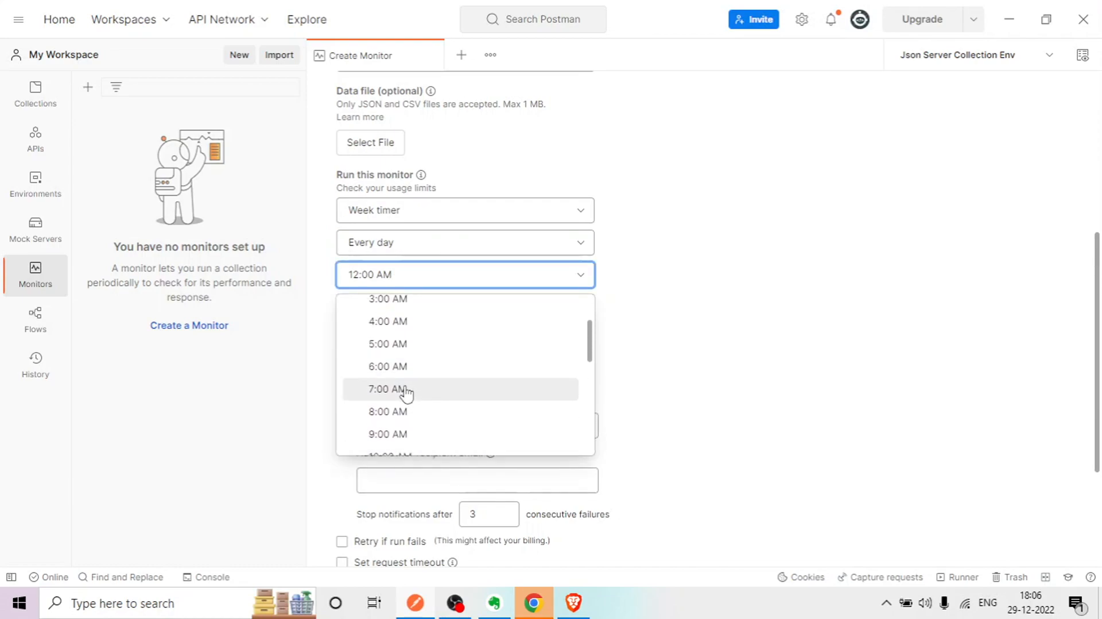
scroll(410, 391, down, 2)
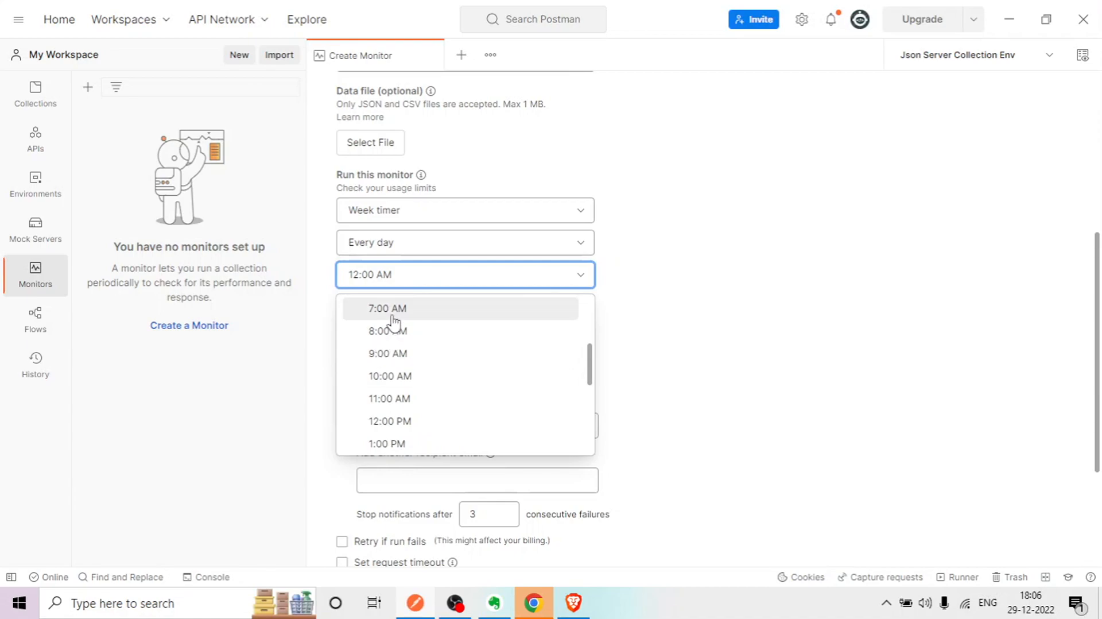
click(396, 315)
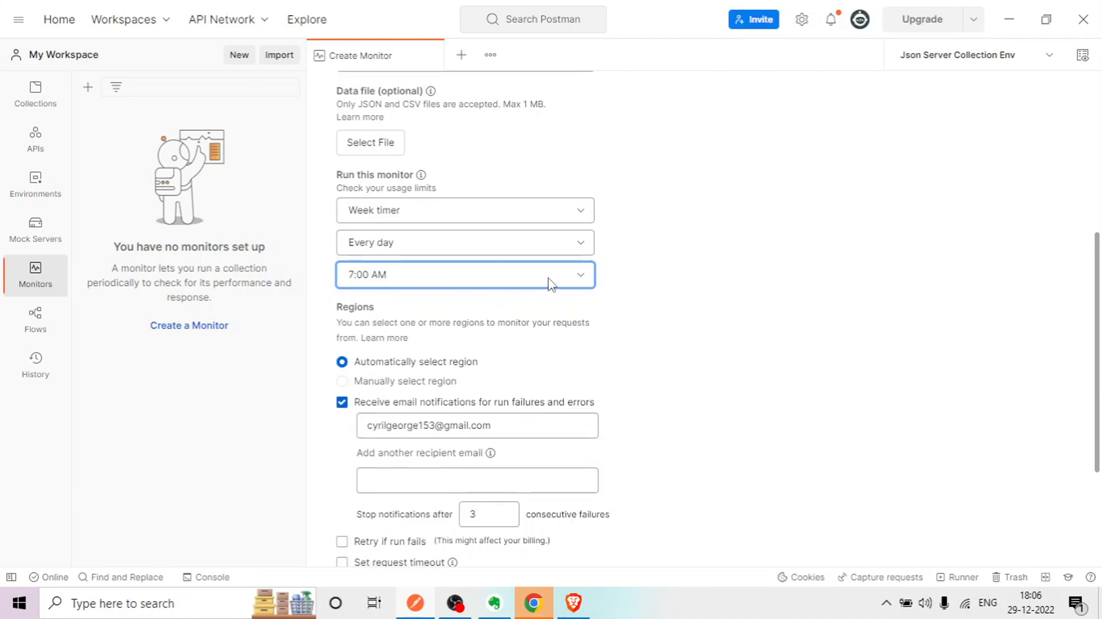
Step: Set the monitor's email notifications to stop after 2 consecutive failures
scroll(551, 284, down, 3)
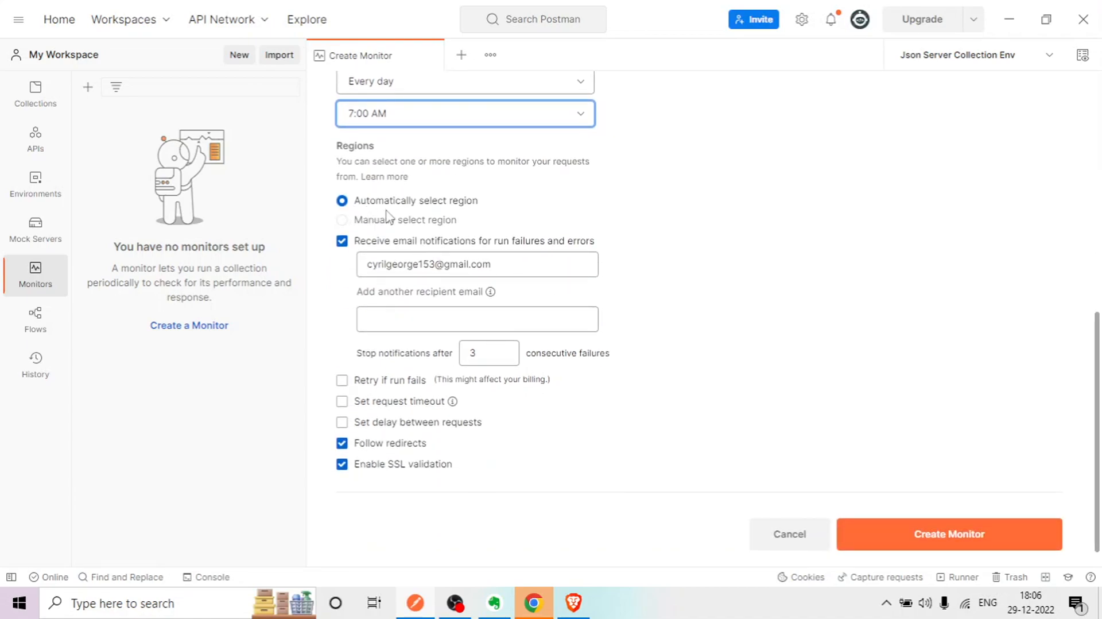
scroll(386, 217, up, 1)
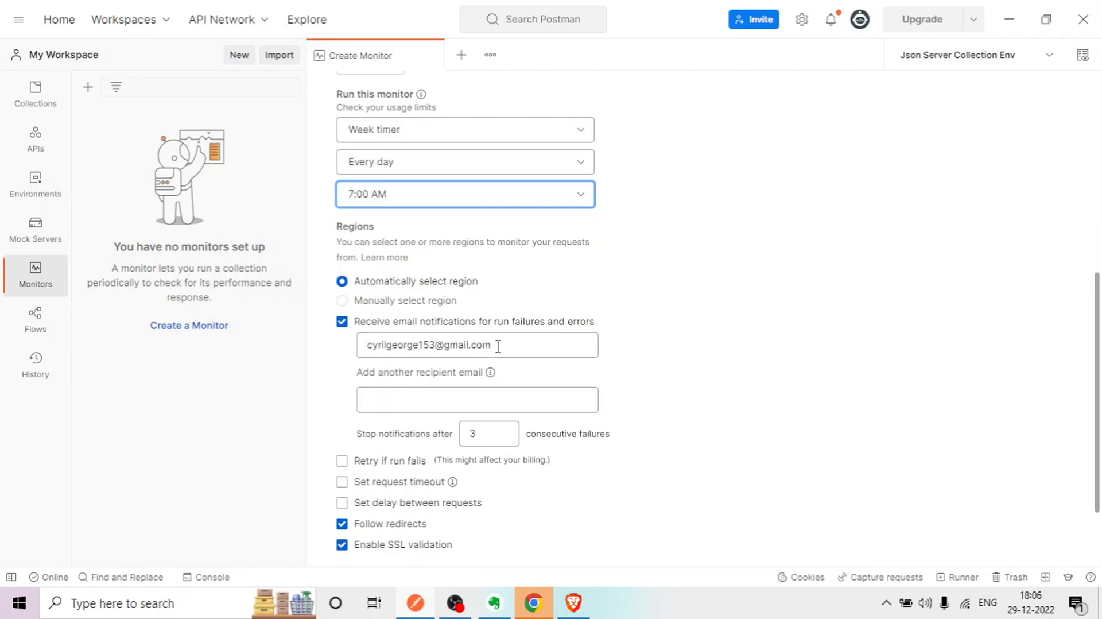
mouse_move(489, 374)
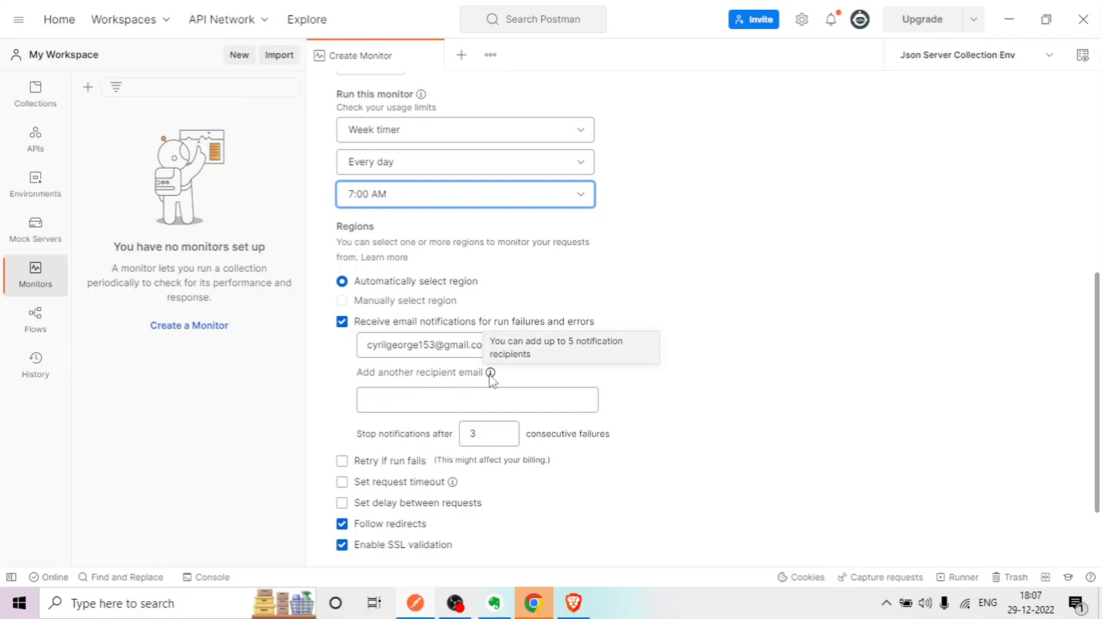
scroll(374, 341, down, 3)
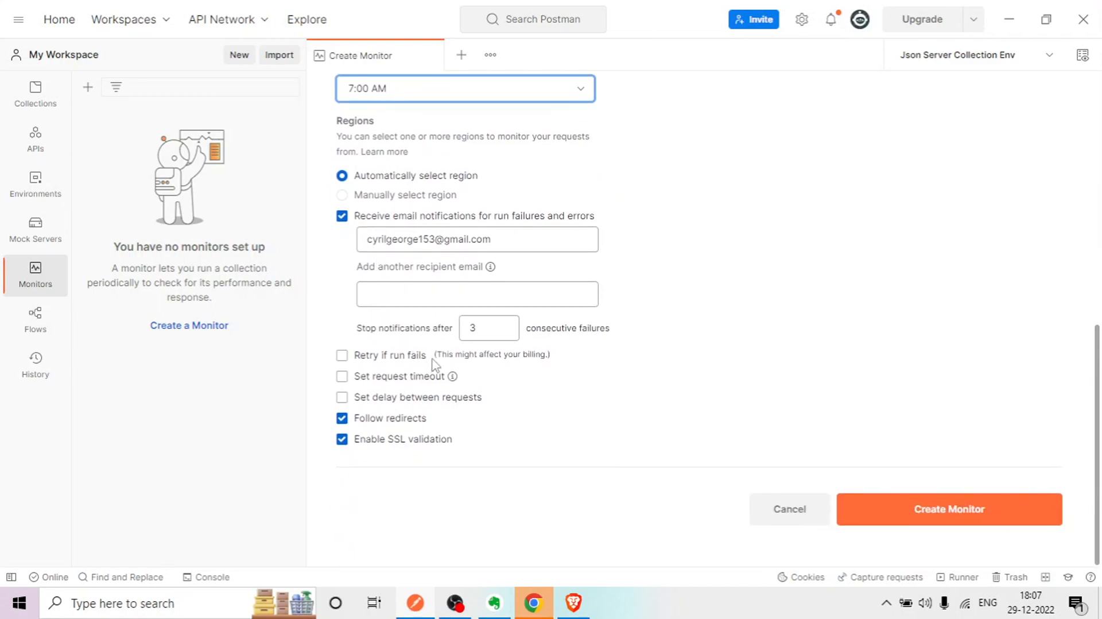
click(507, 334)
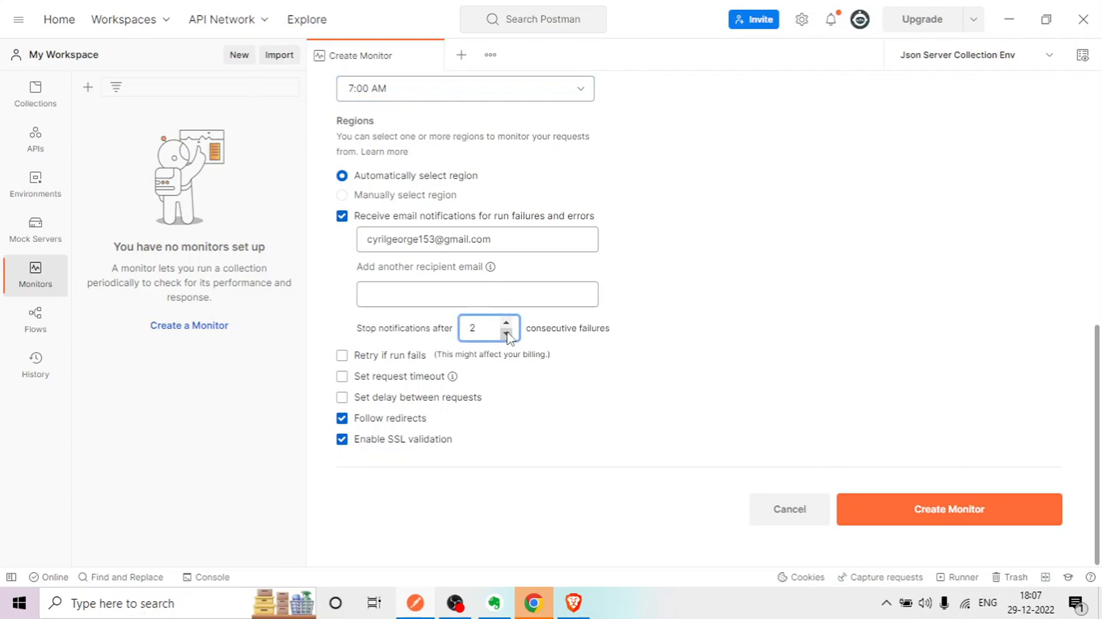
click(507, 323)
Step: Enable retrying when a run fails and limit it to 1 retry
click(355, 362)
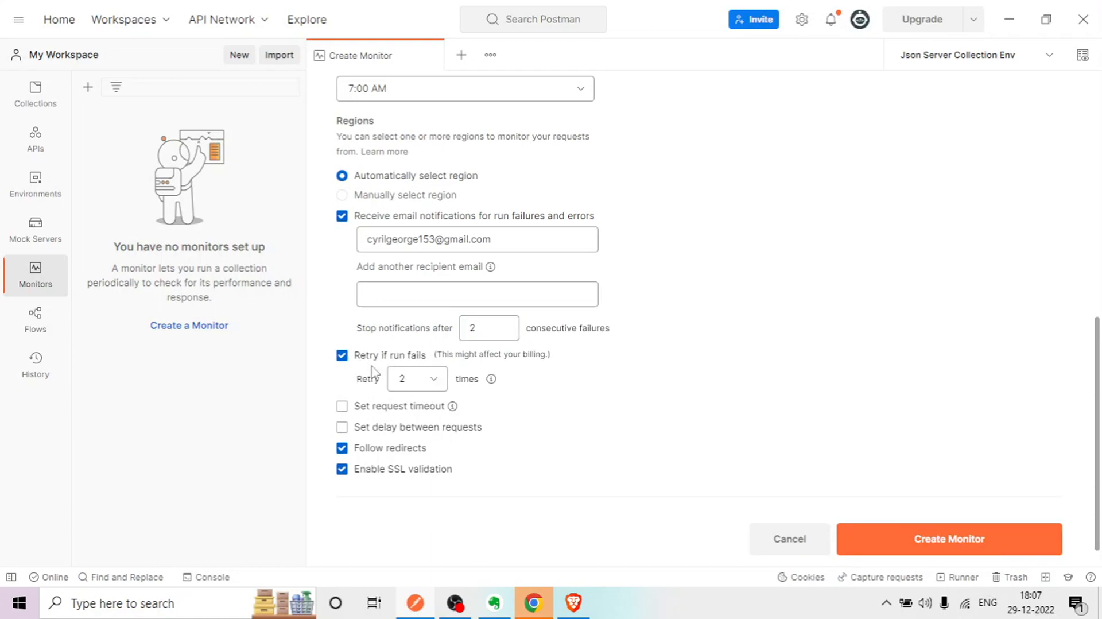
click(432, 381)
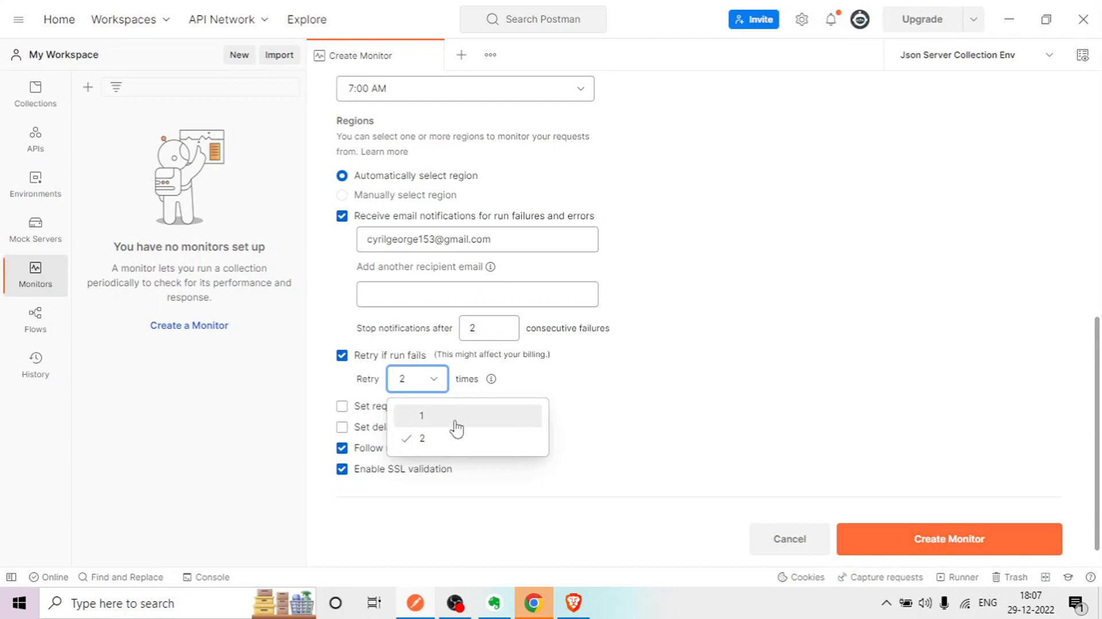
click(420, 423)
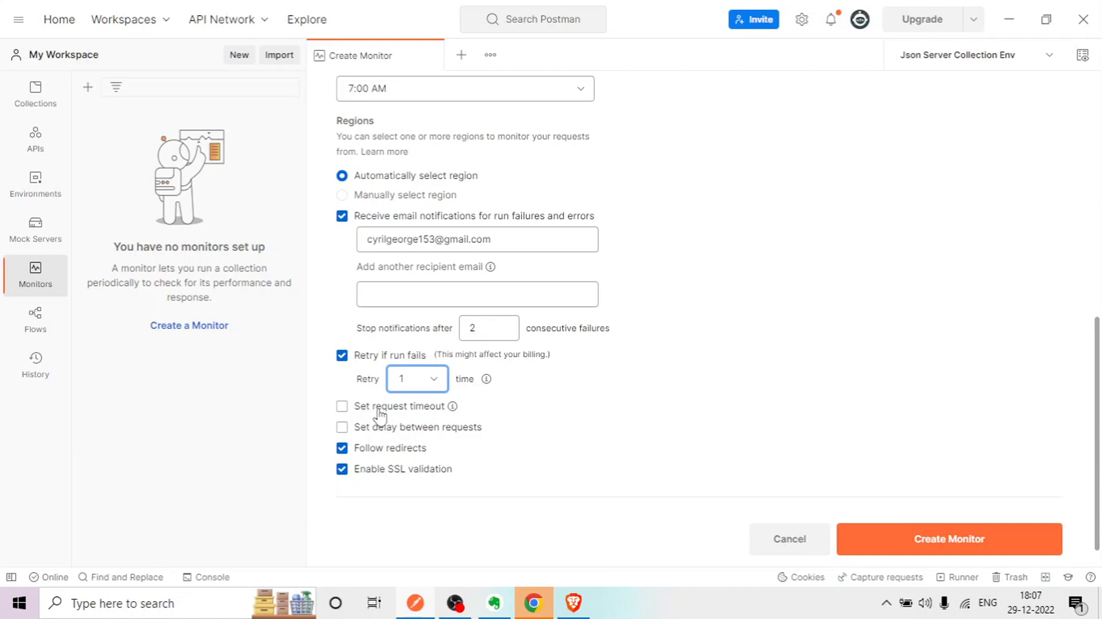
Step: Check the request timeout hint and enable a delay of 1 ms between requests
mouse_move(453, 408)
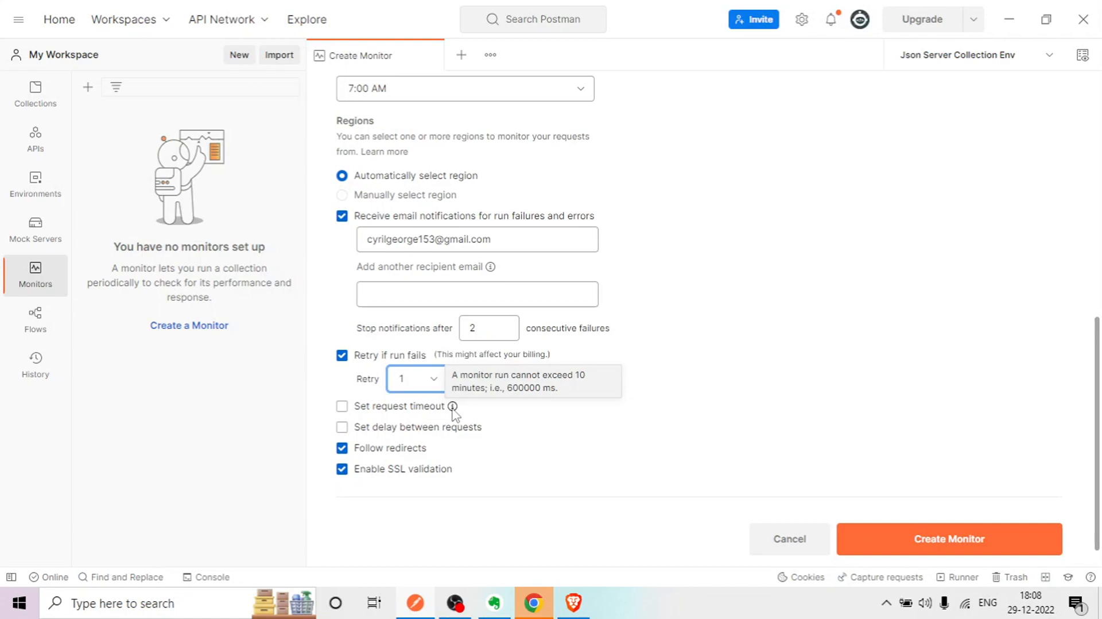
click(342, 427)
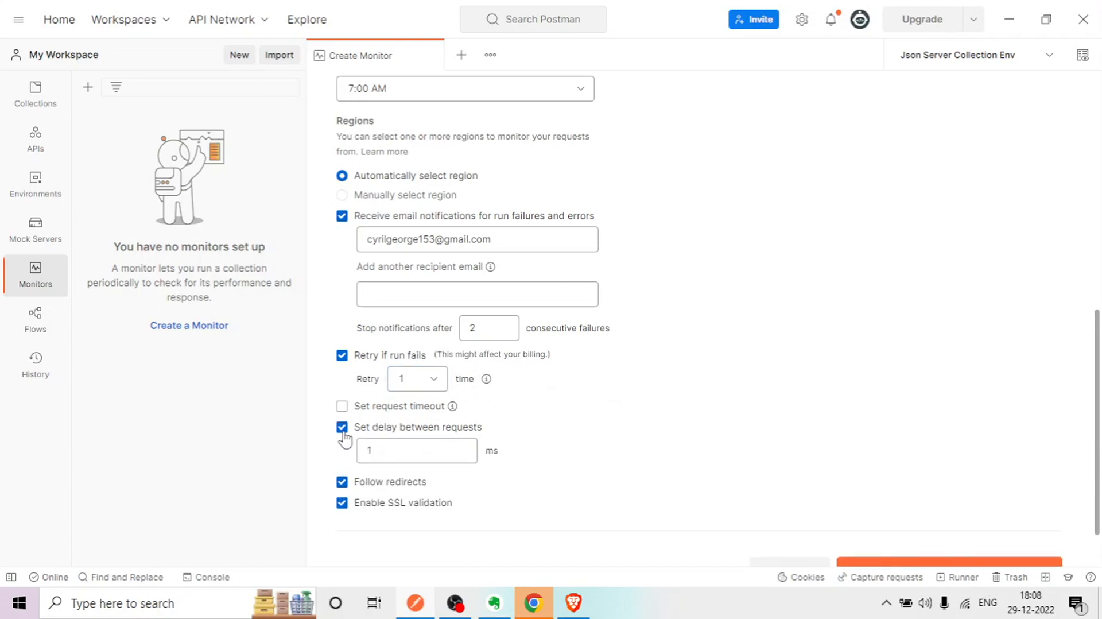
click(381, 450)
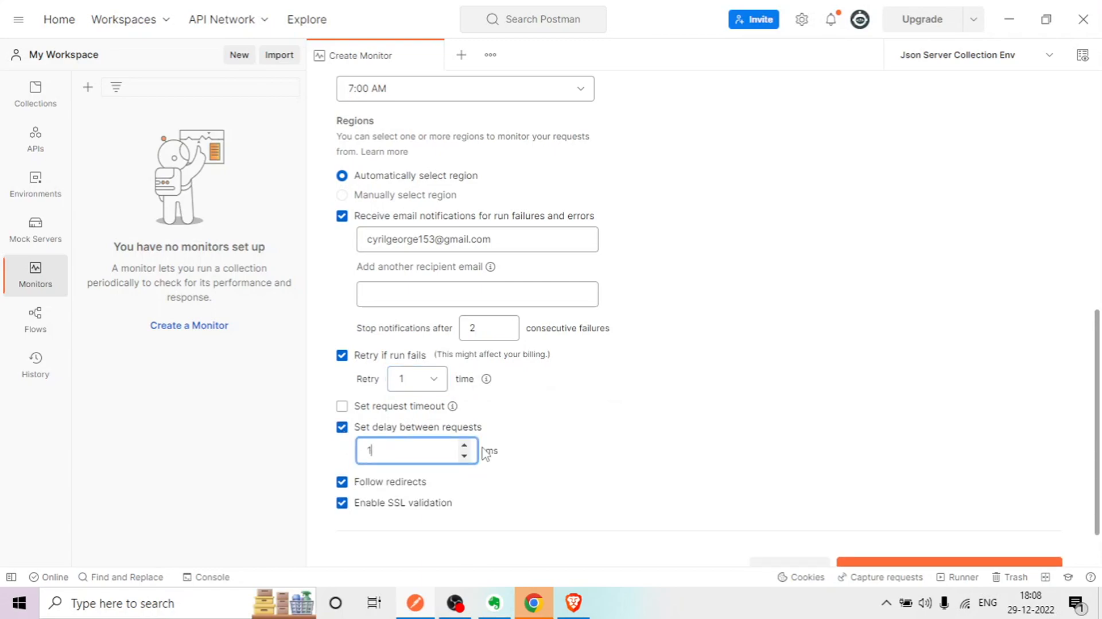
click(574, 440)
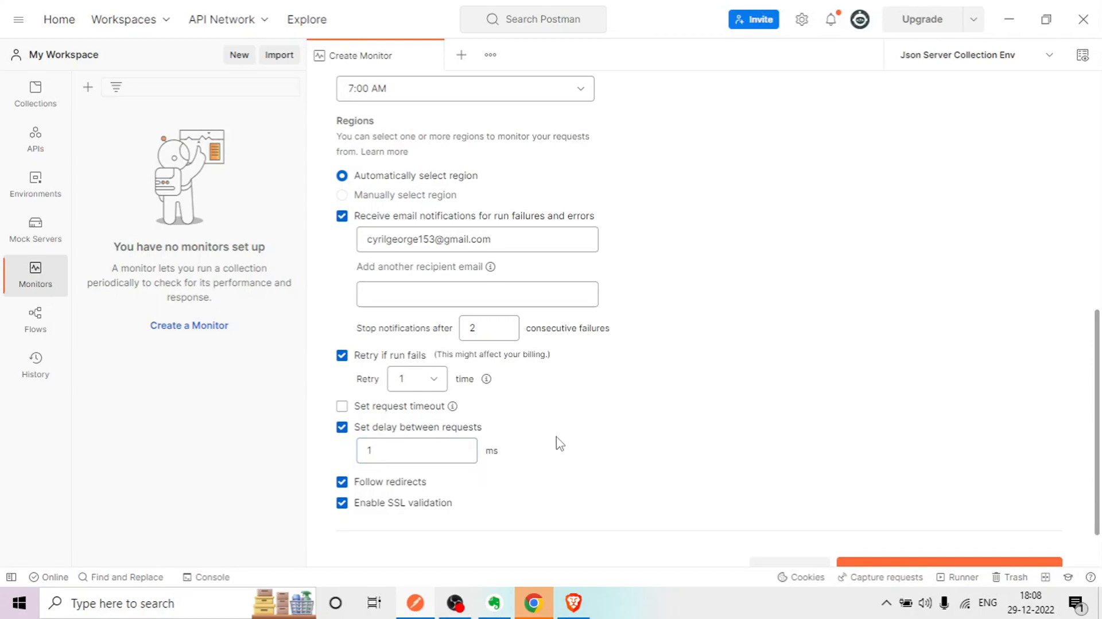
Step: Review the monitor's configured settings, create the monitor and dismiss the creation notice
scroll(517, 304, down, 2)
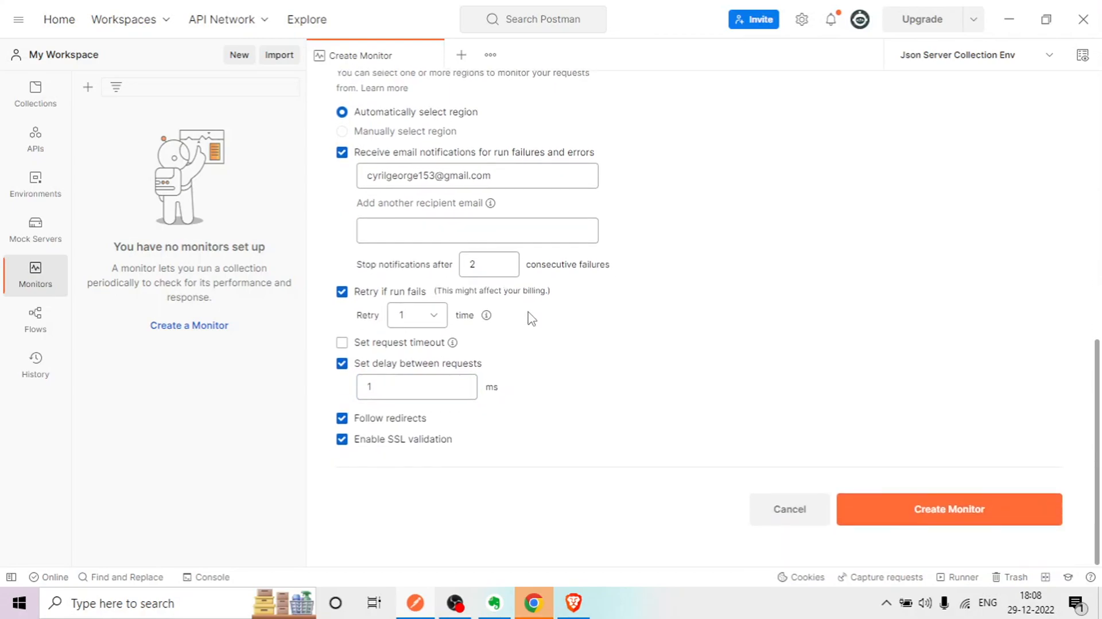
scroll(593, 388, up, 7)
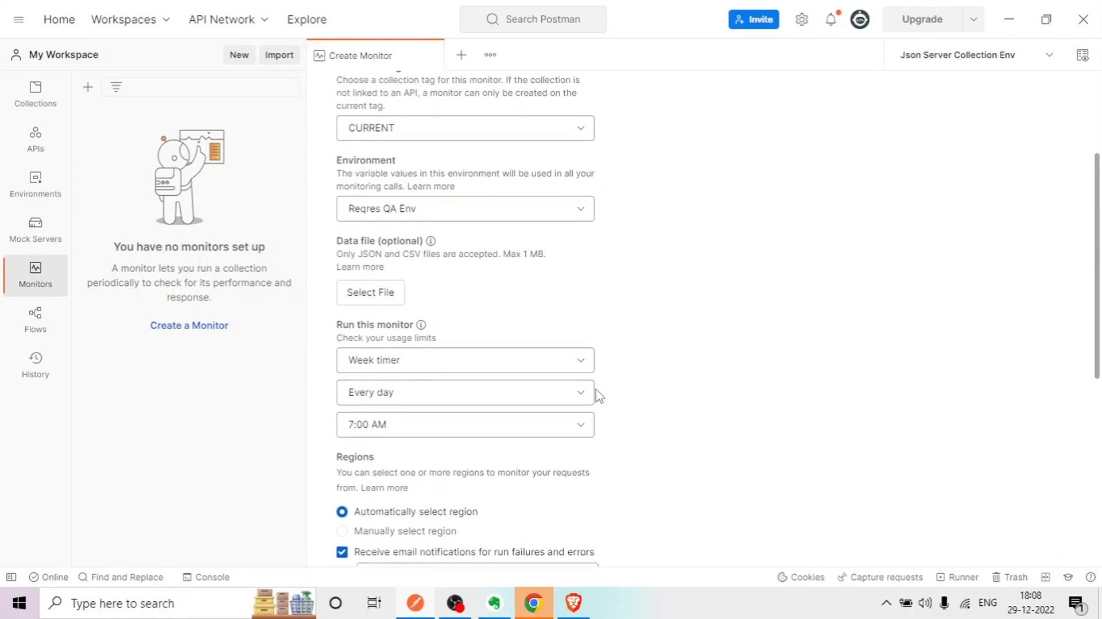
scroll(827, 464, down, 7)
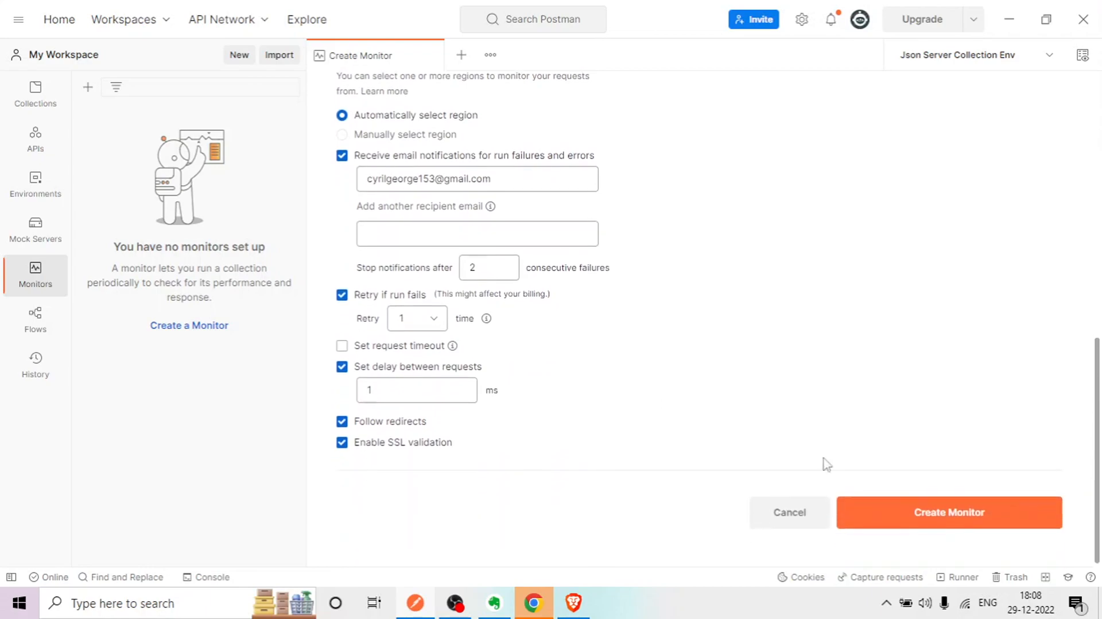
click(946, 519)
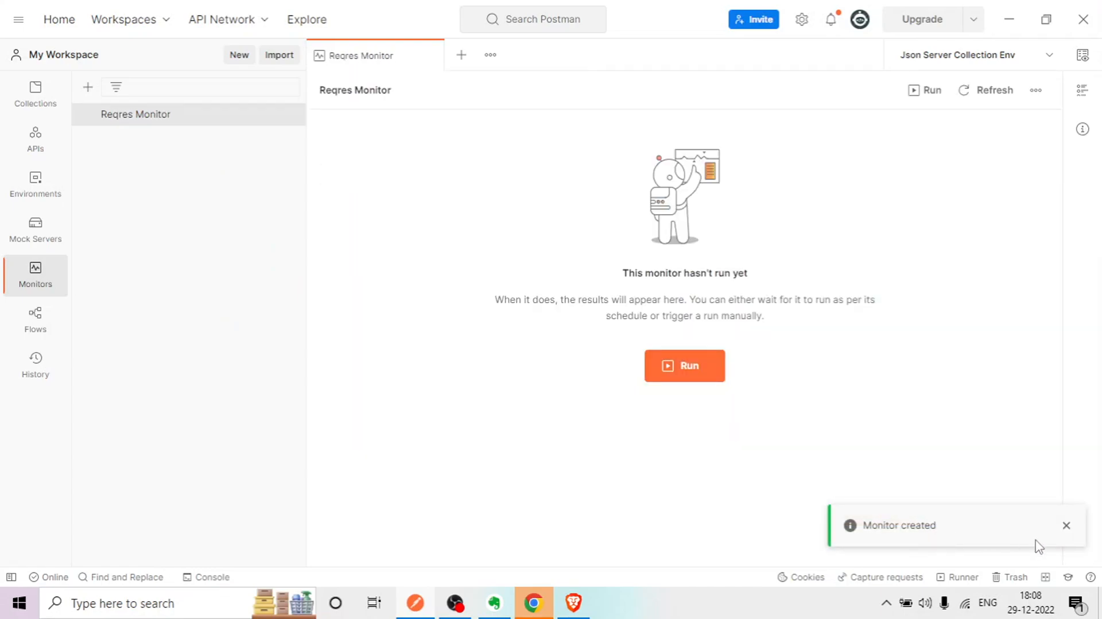
click(1067, 526)
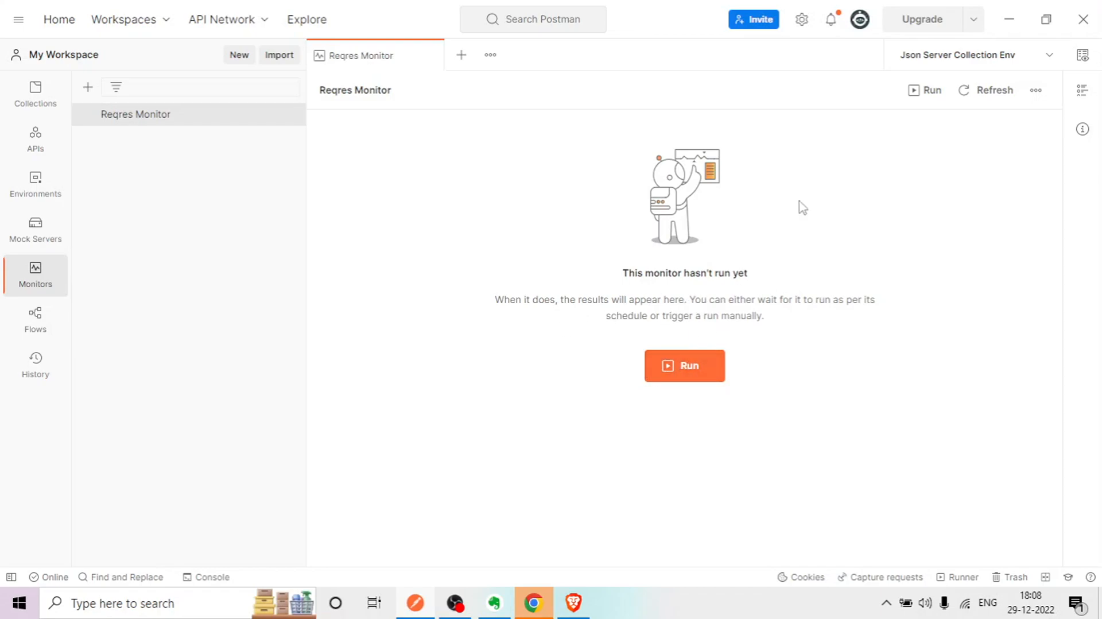
Step: Refresh the Reqres Monitor, pause its scheduled runs and resume them
click(979, 93)
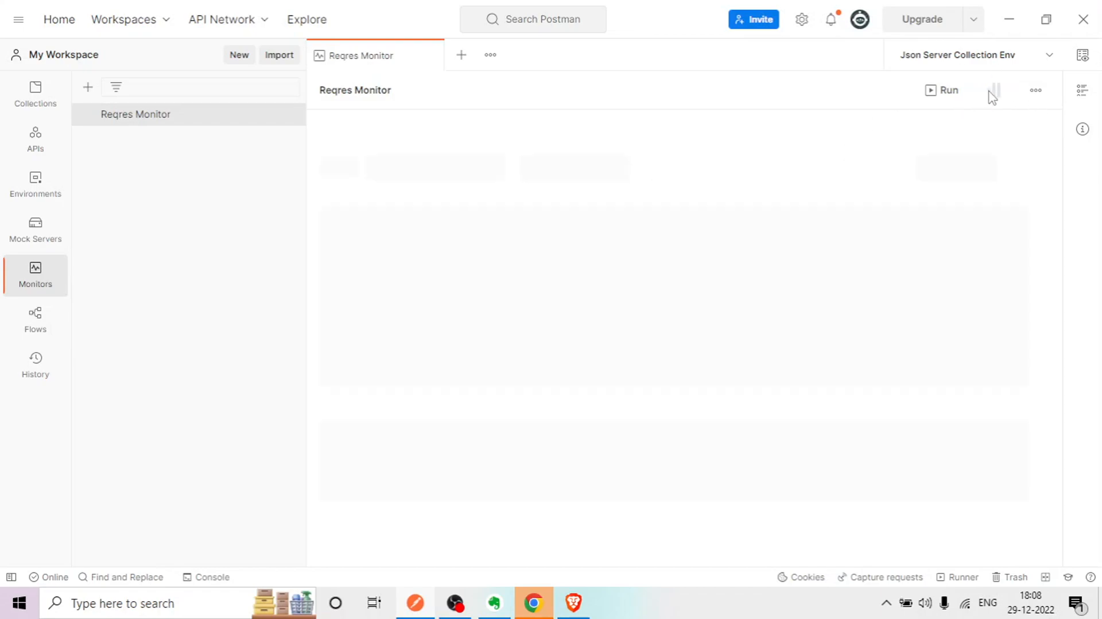
click(1036, 91)
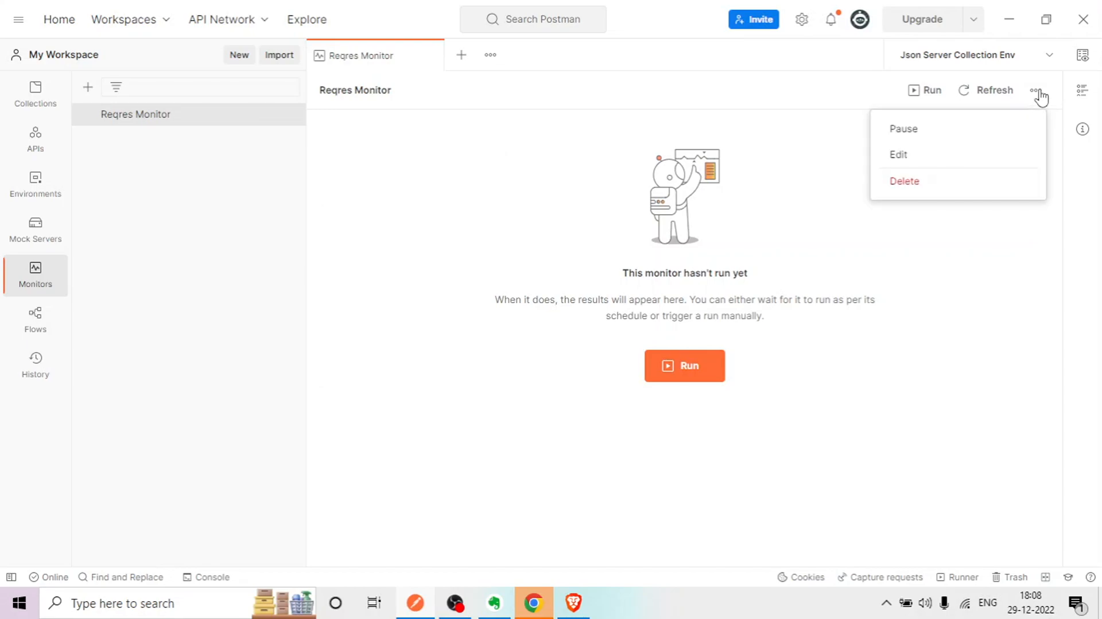
click(929, 132)
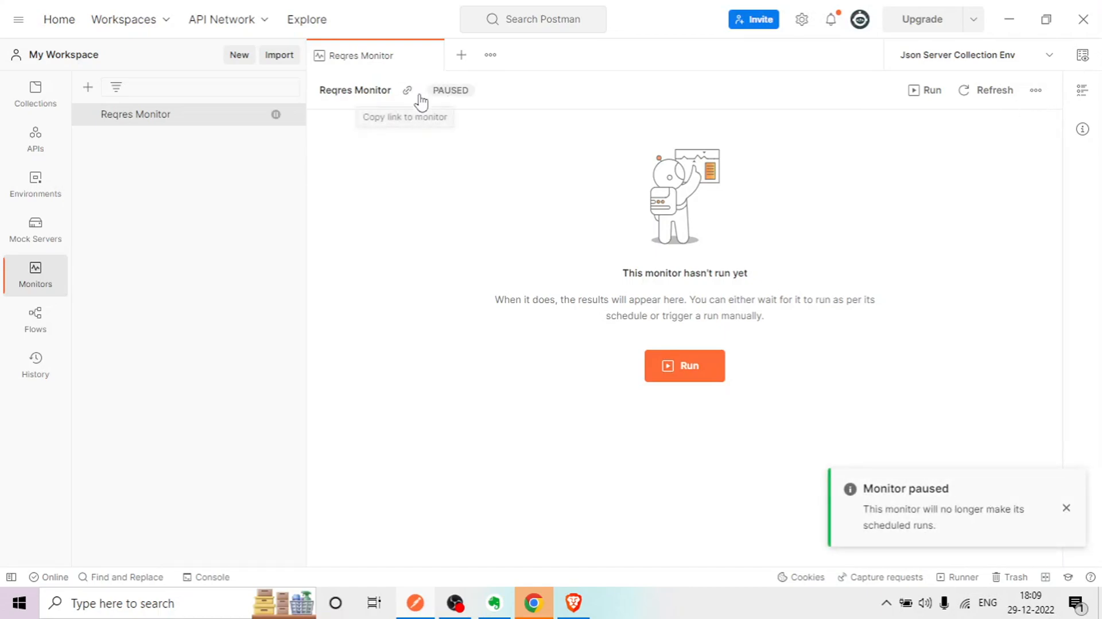
click(1037, 91)
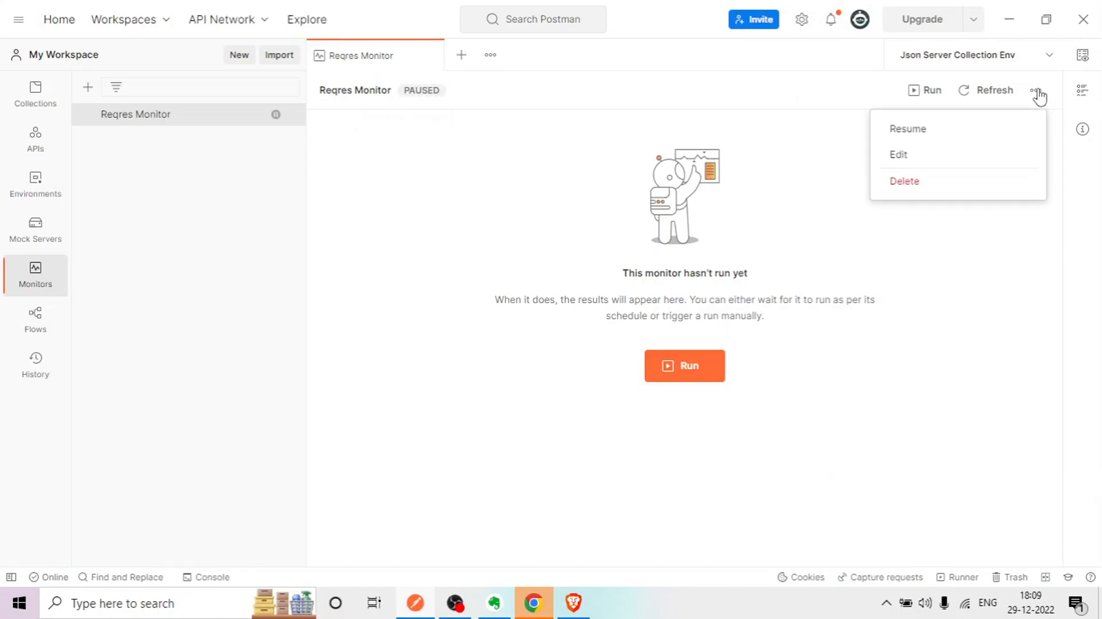
click(893, 129)
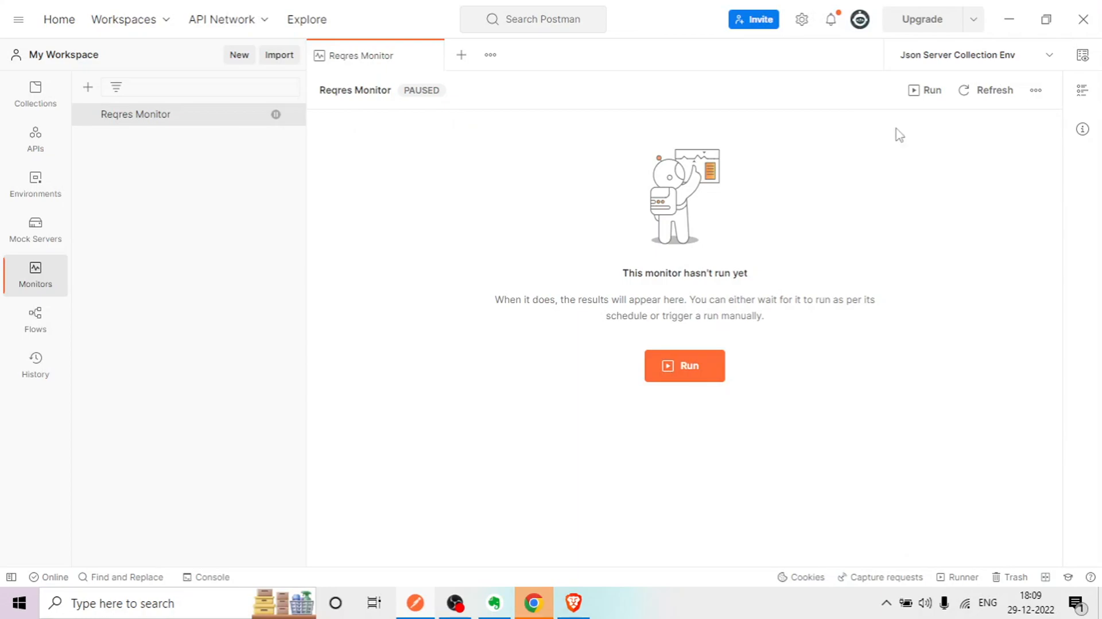
Step: Open the Reqres Monitor for editing, review its settings and save the update without deleting the monitor
click(1036, 92)
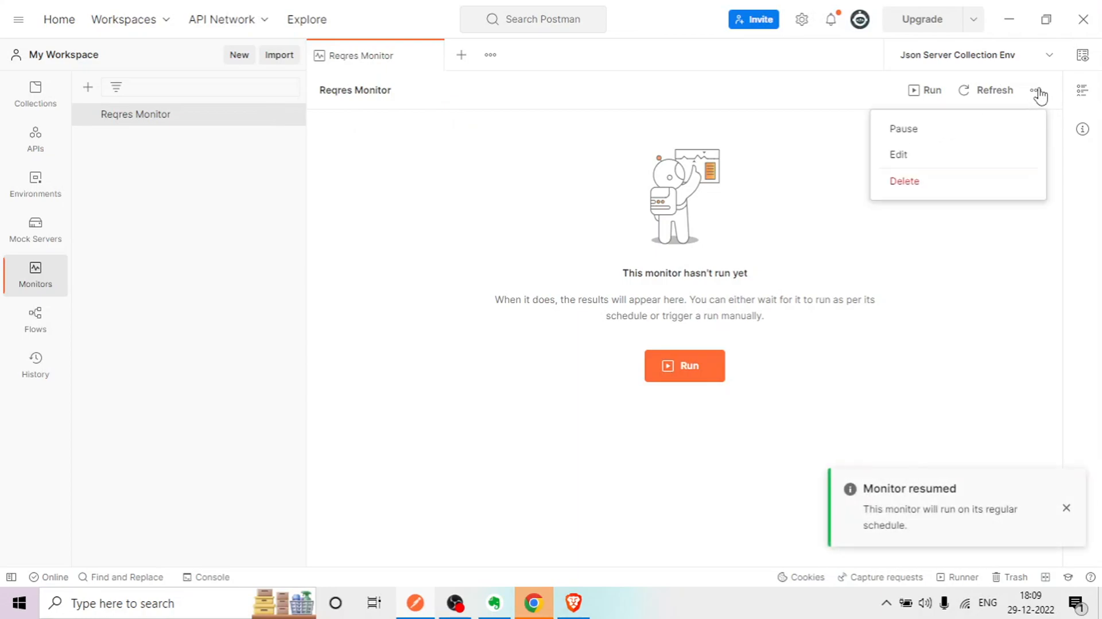
click(944, 165)
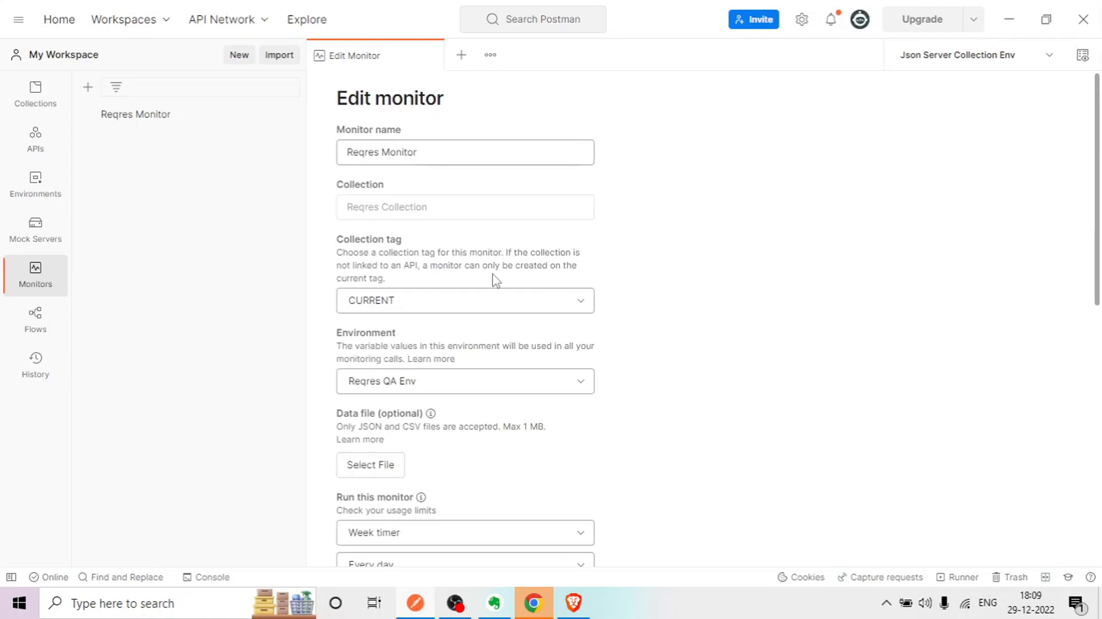
scroll(537, 204, down, 2)
scroll(537, 204, down, 8)
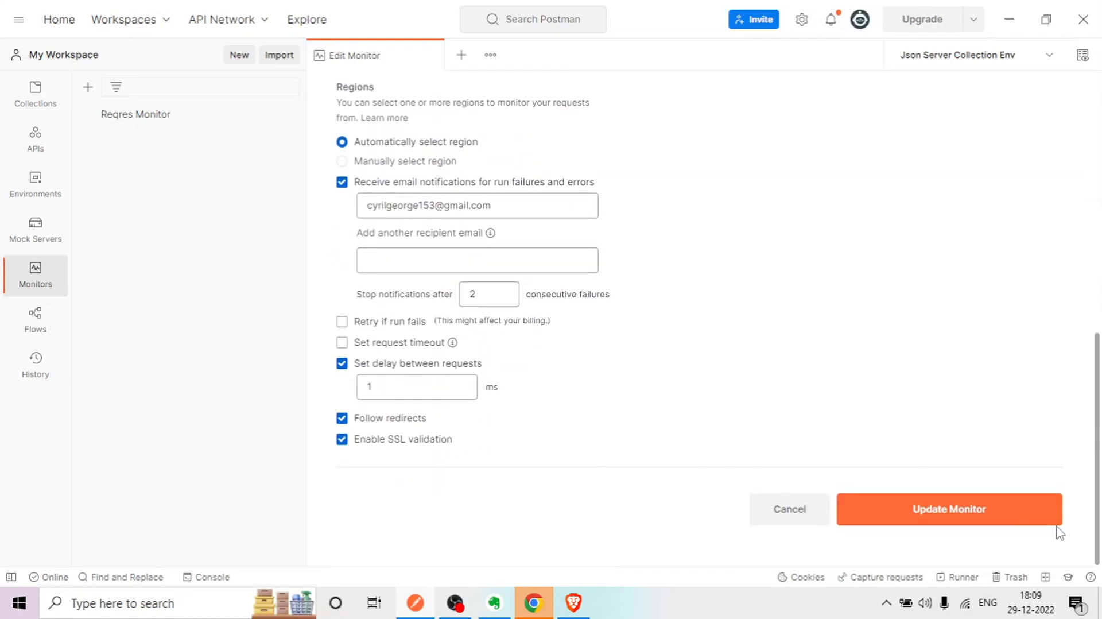
click(923, 503)
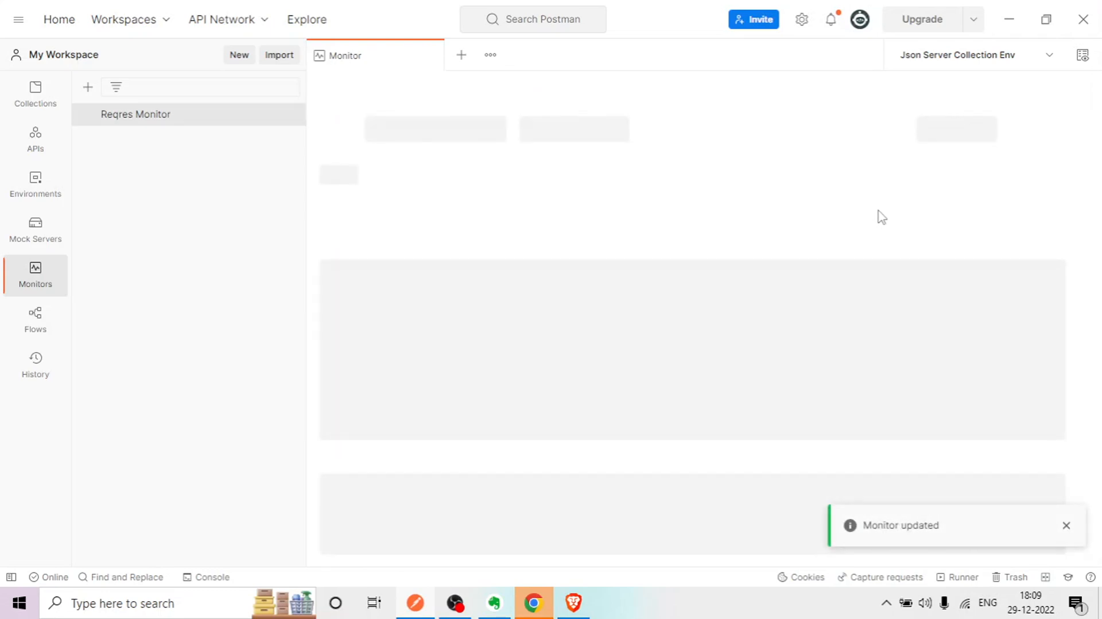
click(1036, 90)
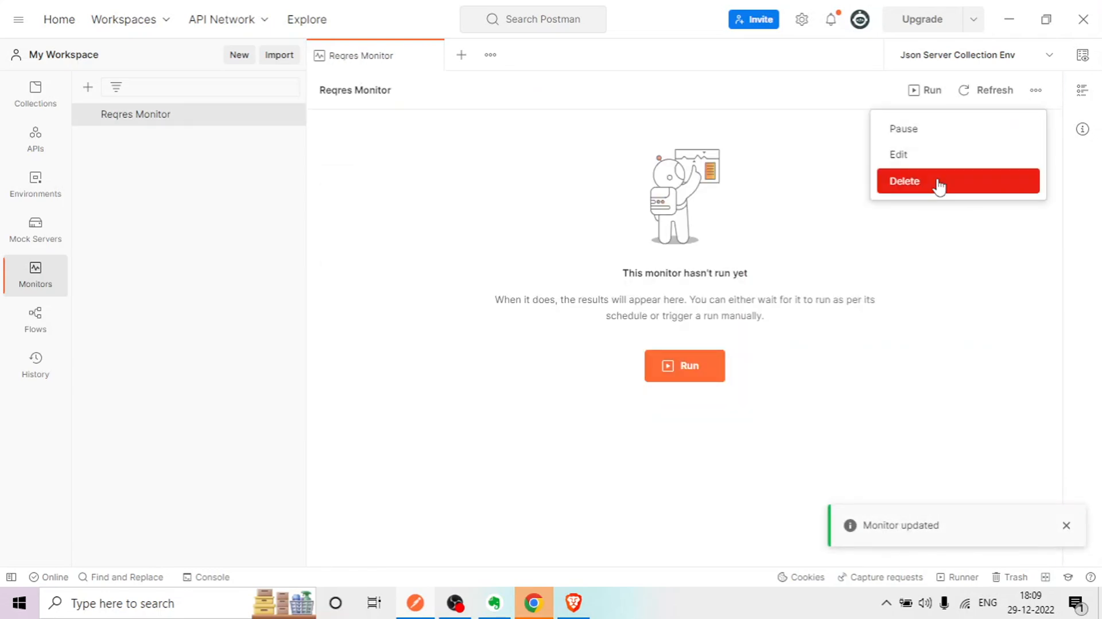
click(538, 176)
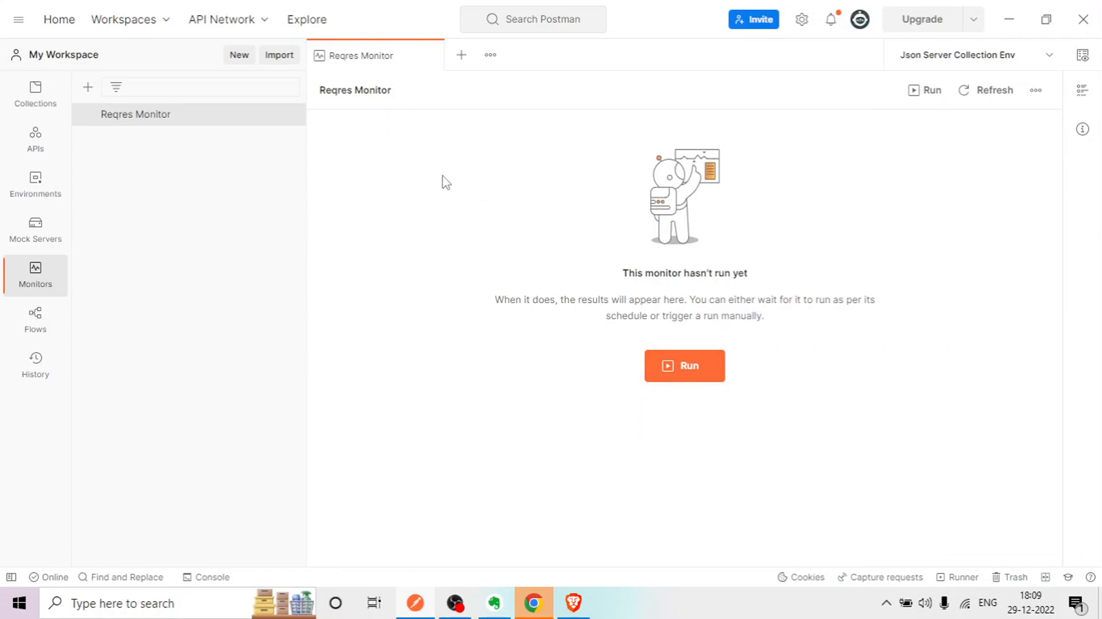
Step: Run the Reqres Monitor manually and view the test results of each request
click(686, 378)
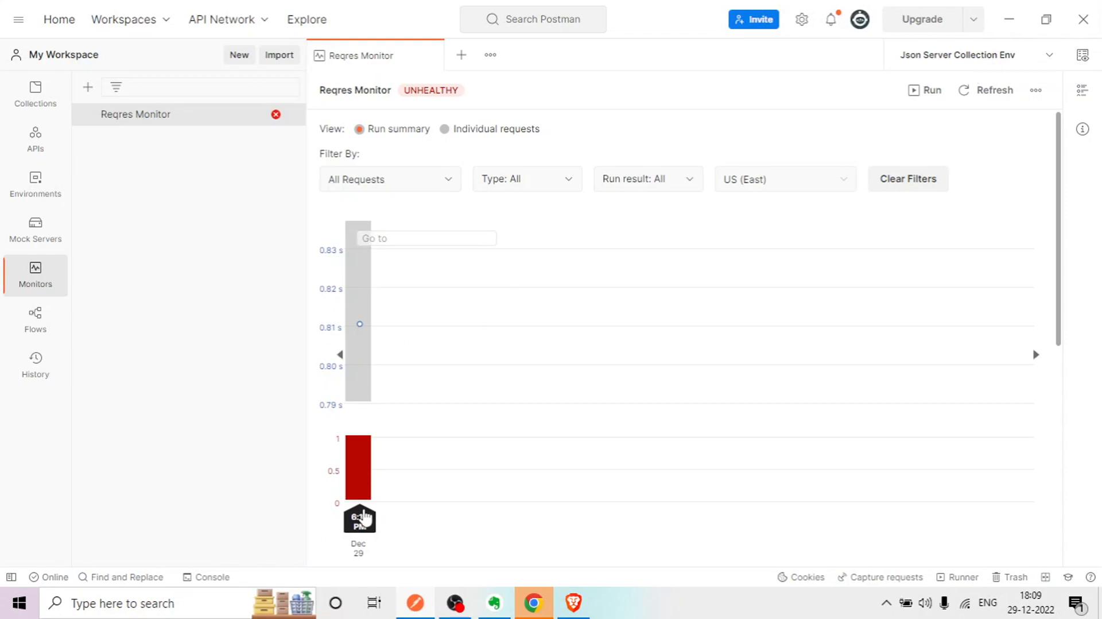
scroll(437, 261, down, 5)
scroll(437, 262, down, 2)
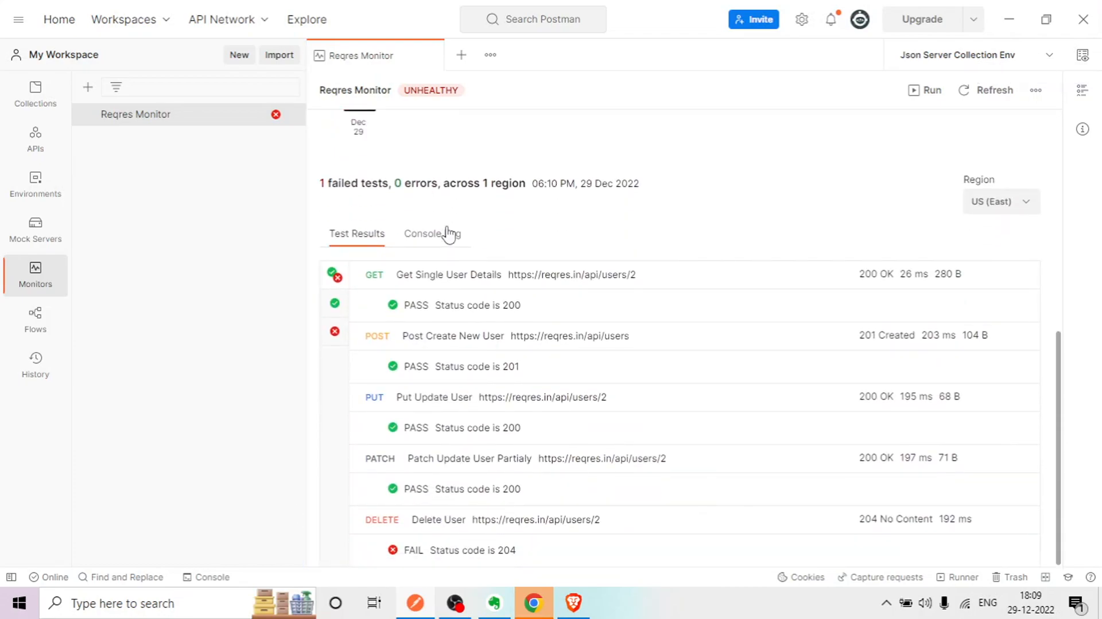
Step: Read the run's console log through to its last entry
click(446, 235)
scroll(460, 269, down, 5)
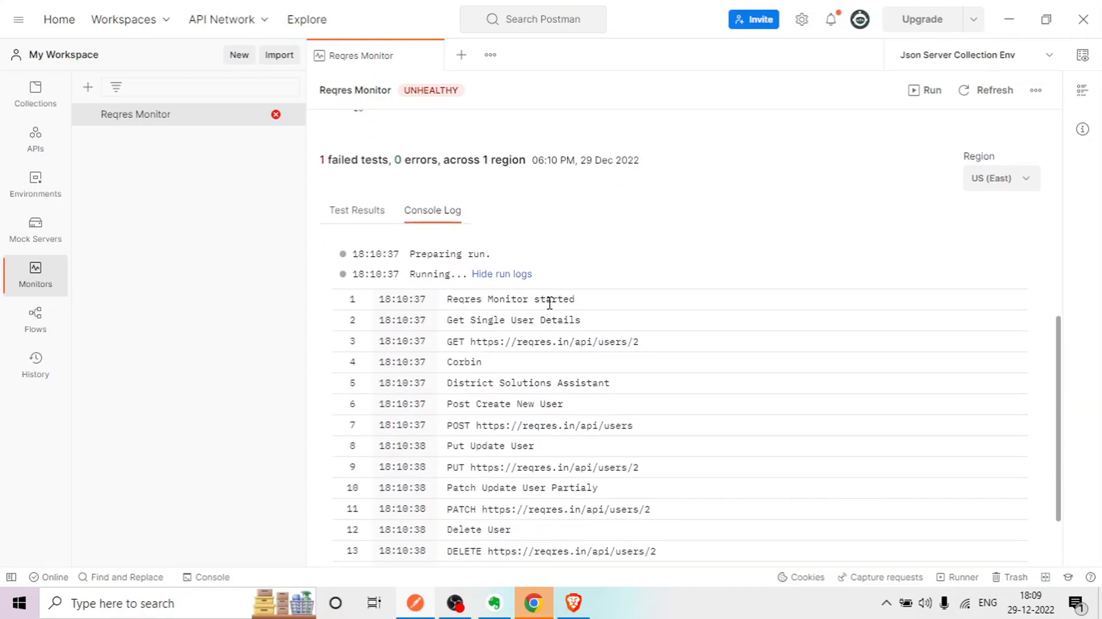
scroll(515, 376, down, 2)
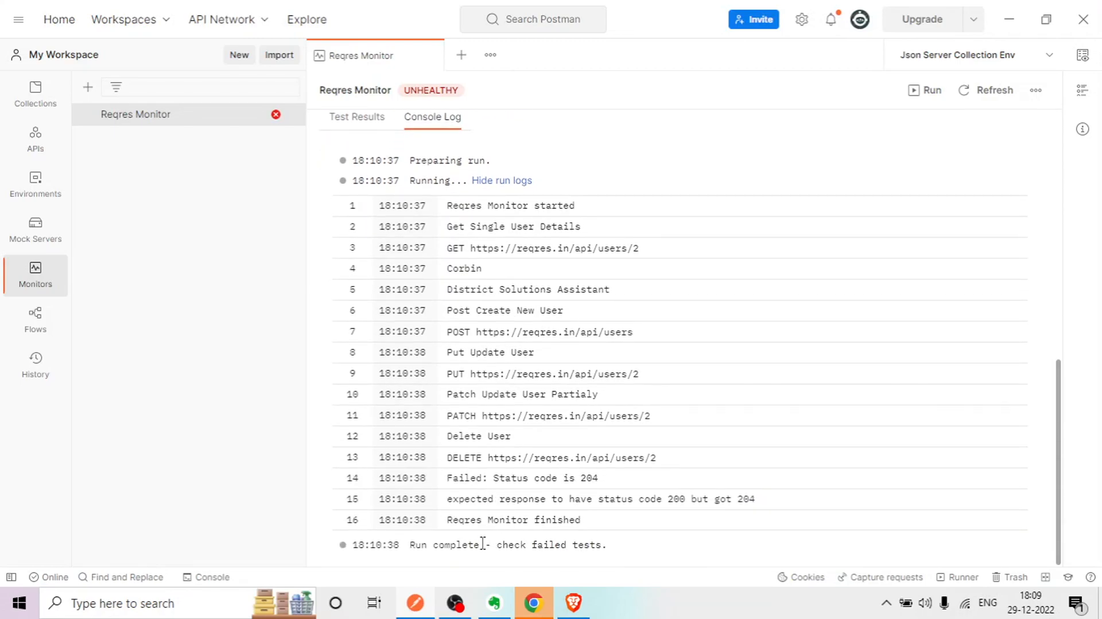
Step: Refresh the Reqres Monitor, run it manually a second time and review the new run's chart and test results
scroll(453, 376, up, 10)
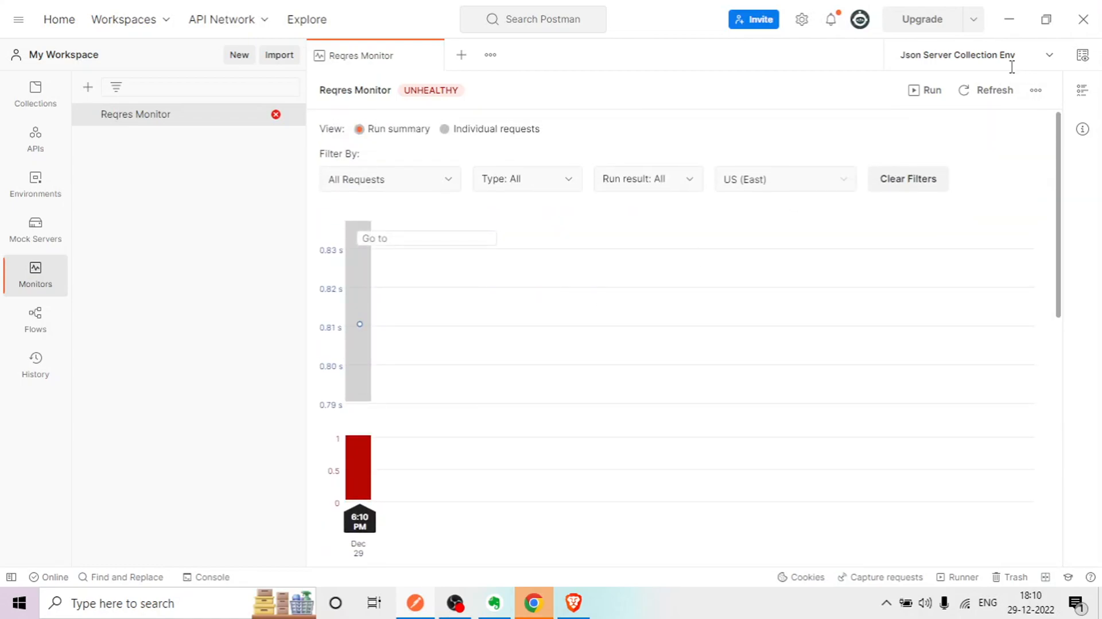
click(985, 93)
click(929, 93)
scroll(692, 313, down, 1)
scroll(692, 314, down, 3)
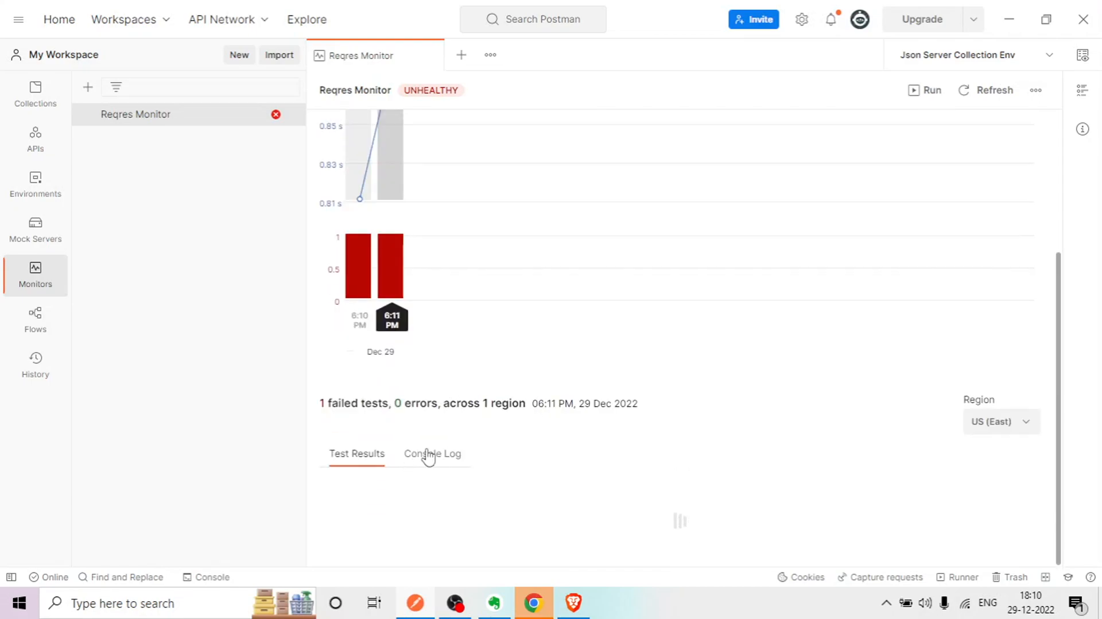
scroll(428, 457, down, 1)
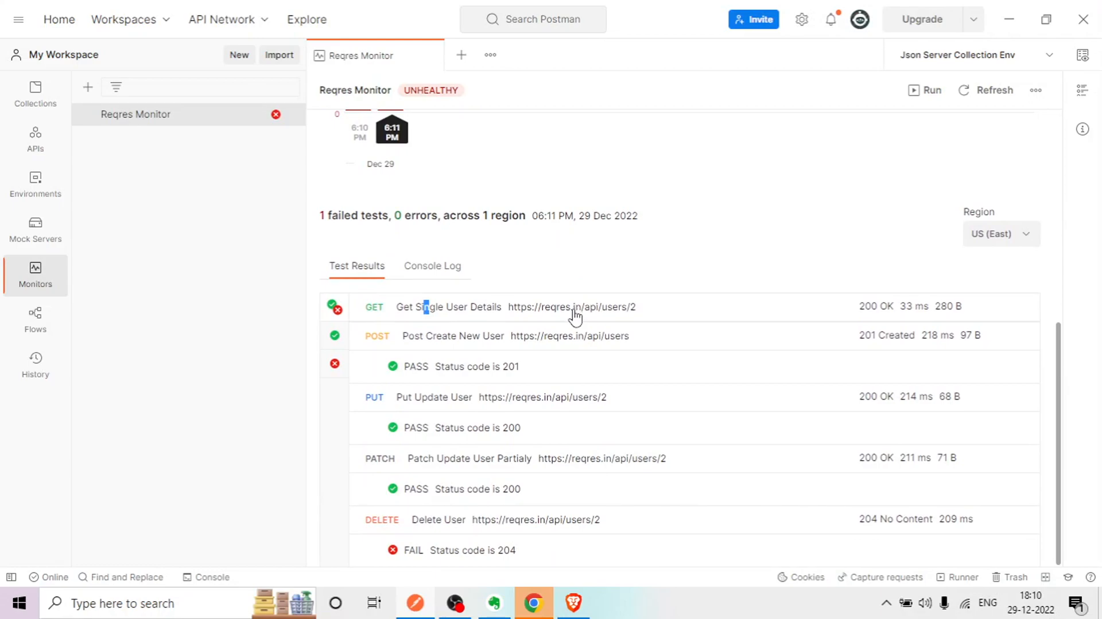
scroll(575, 316, up, 7)
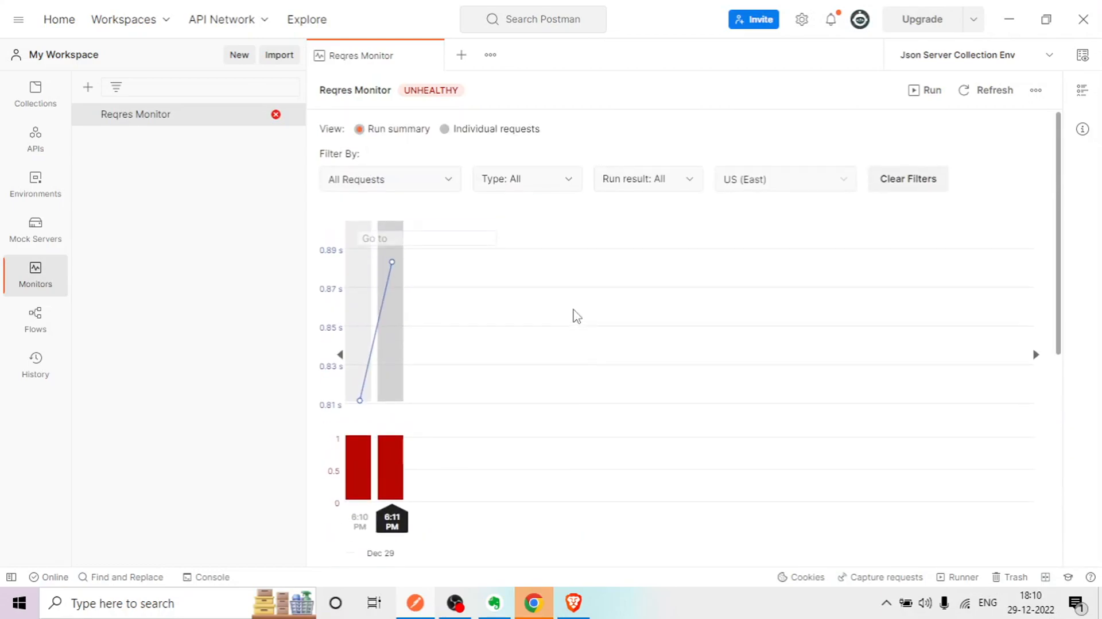
scroll(576, 316, down, 7)
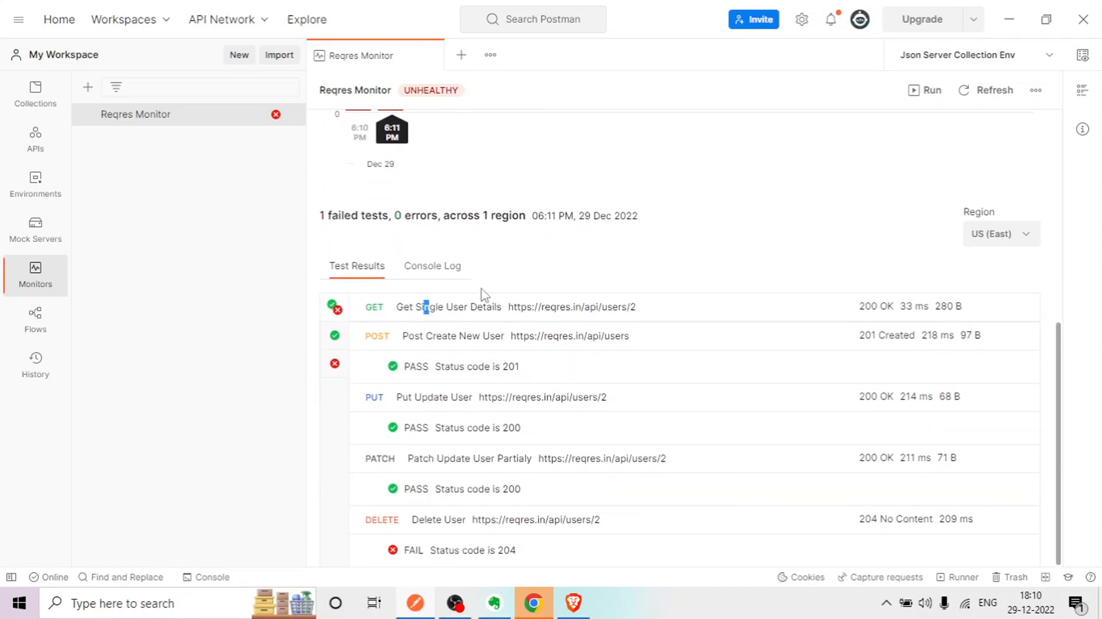
scroll(476, 299, up, 7)
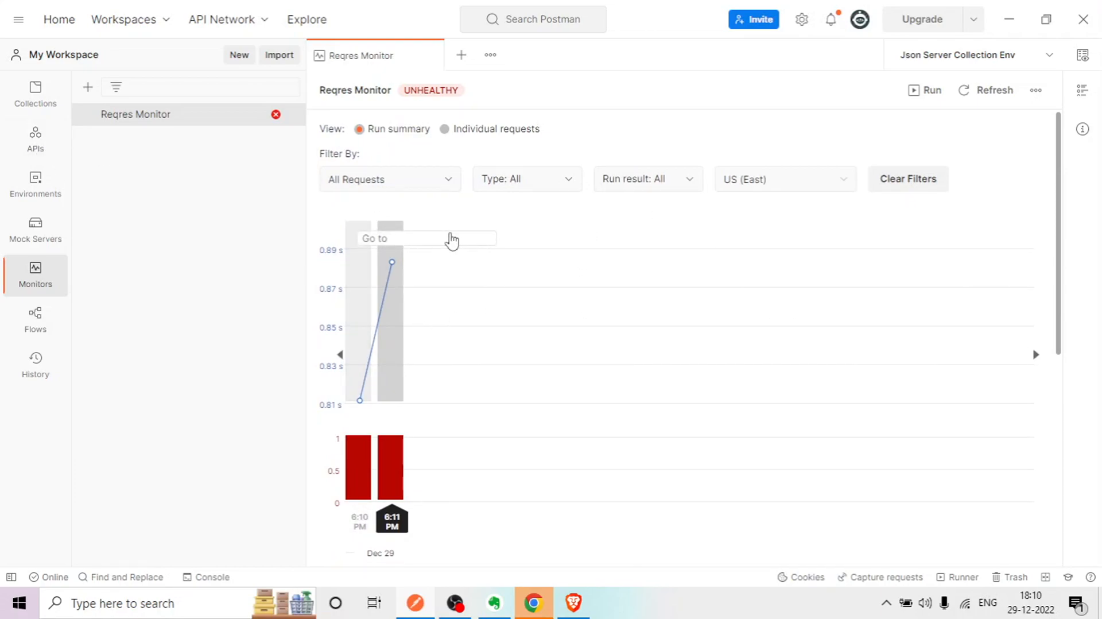
Step: Open the Delete User request in the Reqres Collection to inspect its status code test script
click(35, 105)
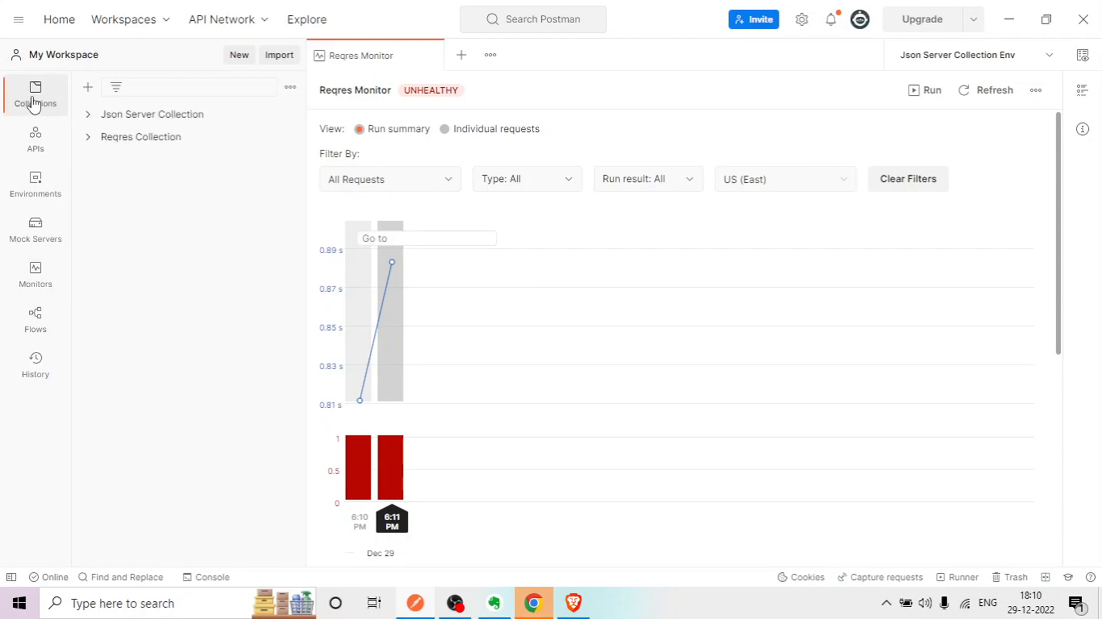
click(89, 138)
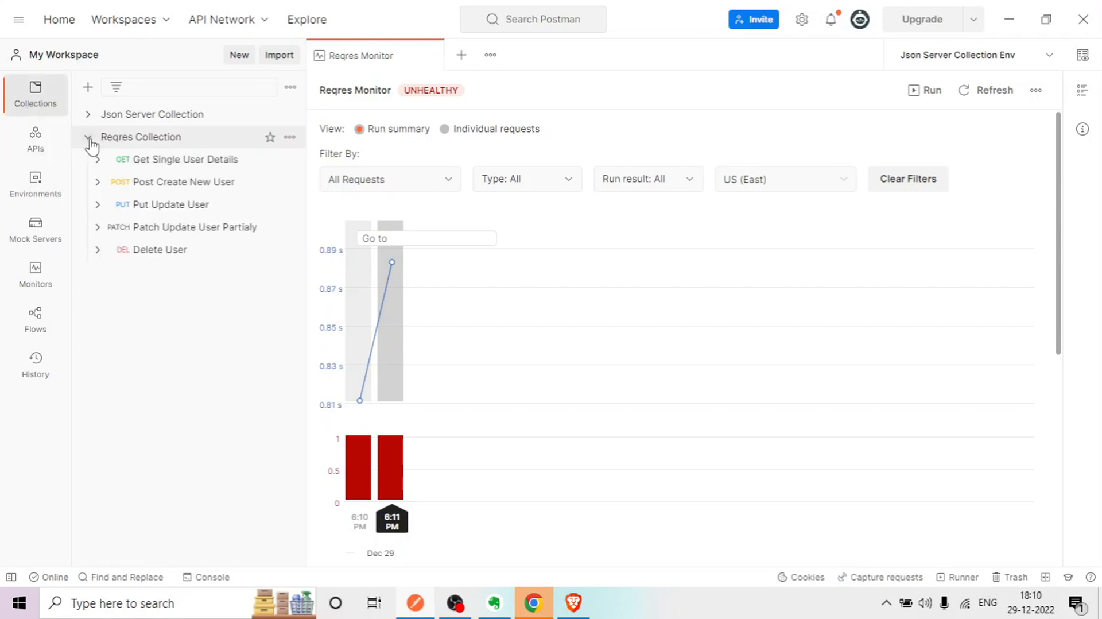
click(144, 251)
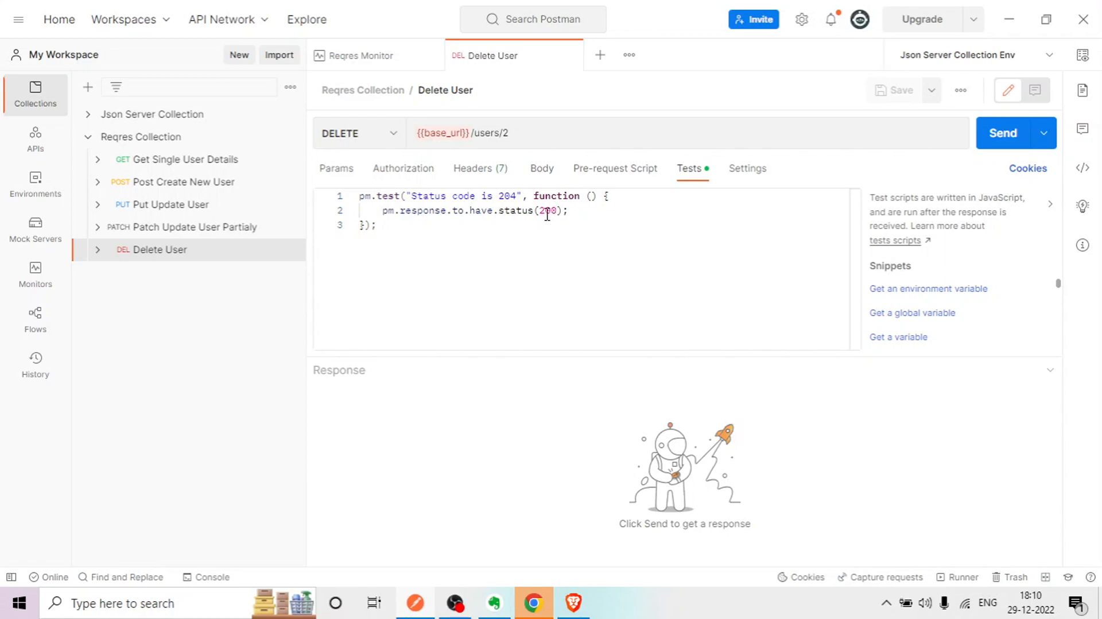
Step: Return to the Reqres Monitor and examine the Delete User test result of the latest run
click(389, 60)
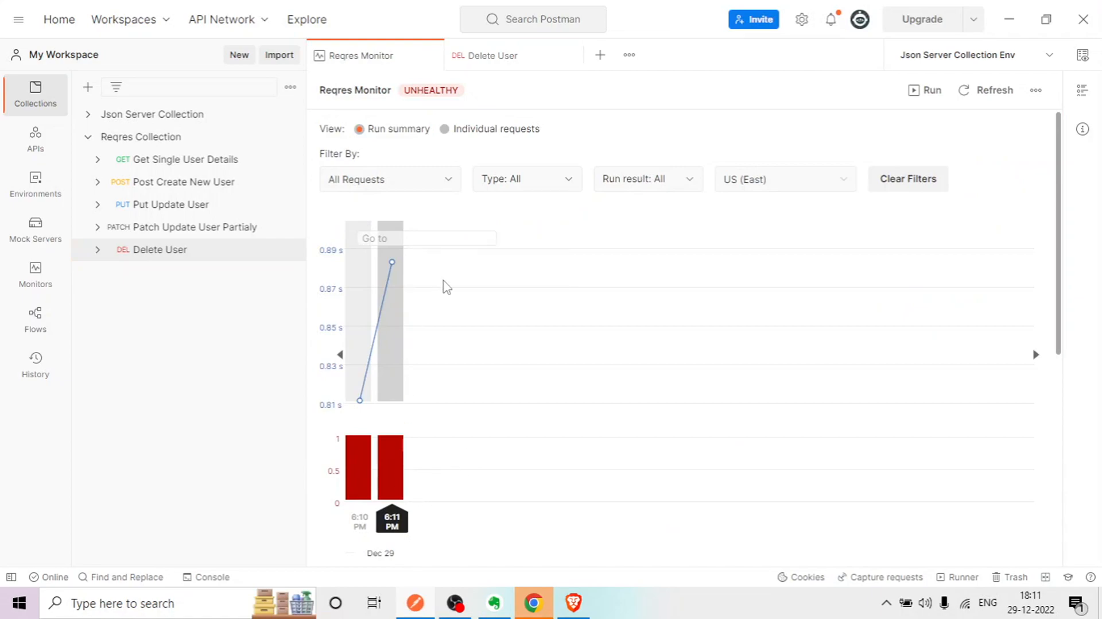
scroll(443, 288, down, 4)
scroll(448, 288, down, 3)
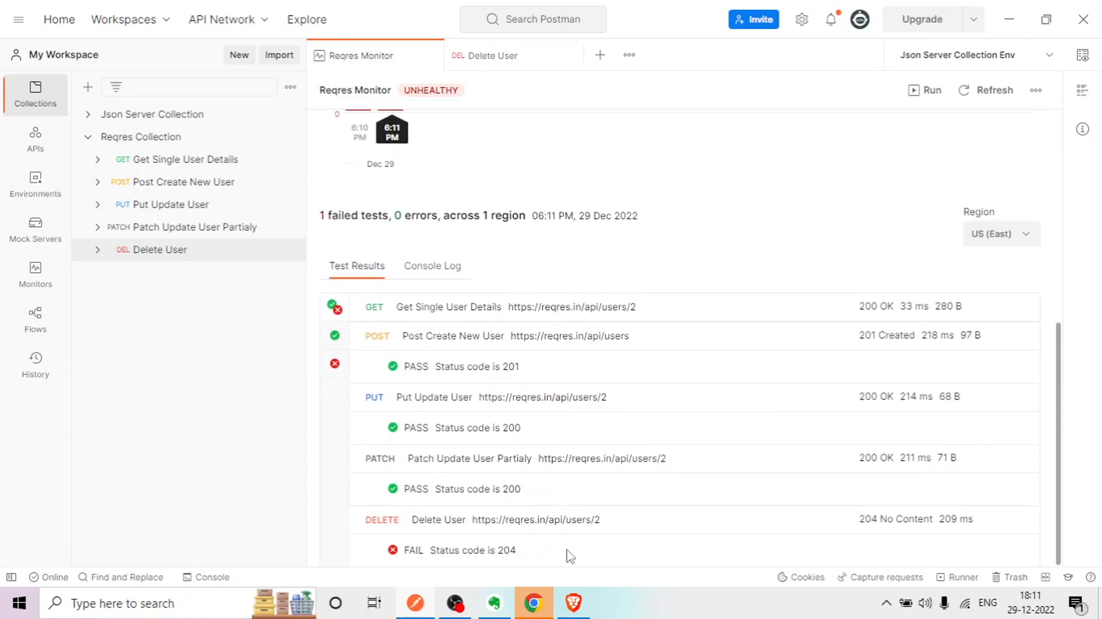
Step: Switch to Gmail in the Brave browser and read the Postman Monitors email about repeated failures in the Reqres Monitor
click(574, 603)
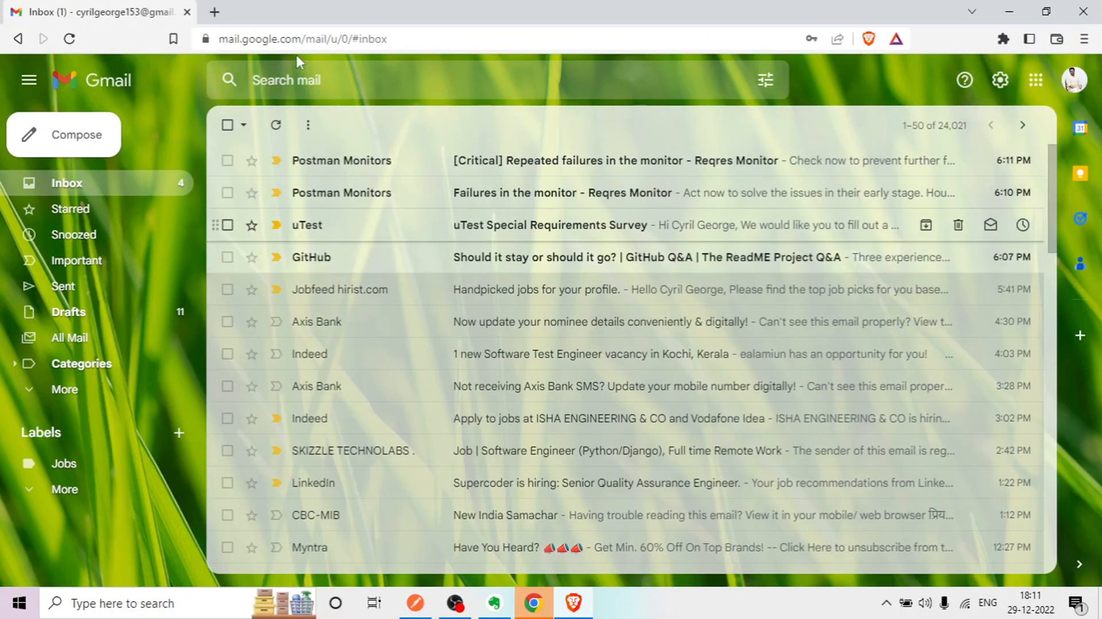
click(542, 167)
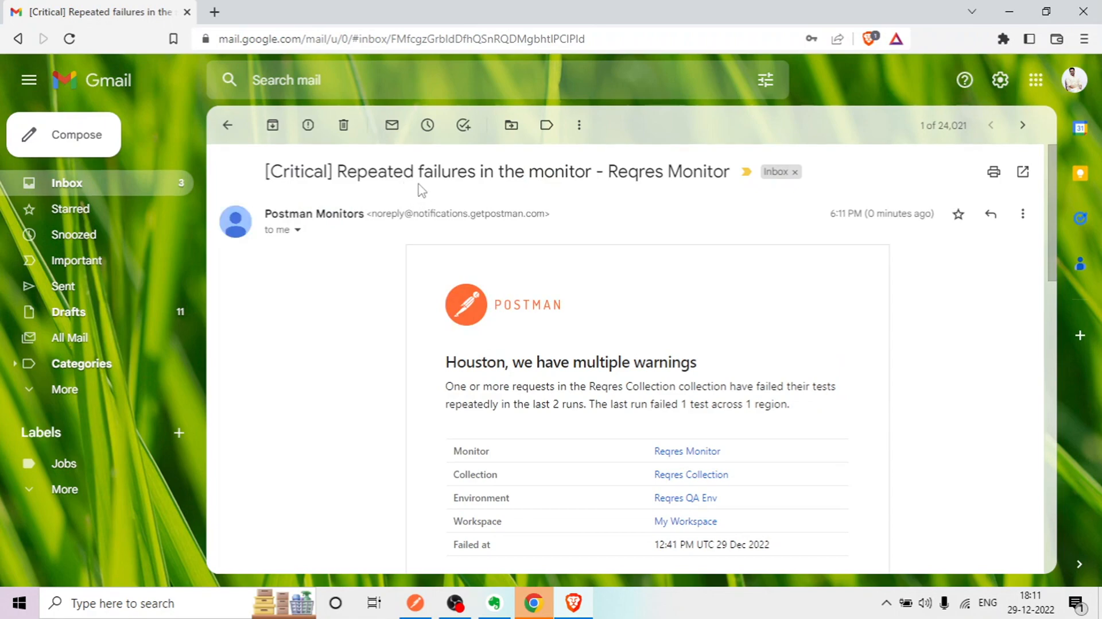
scroll(519, 212, down, 3)
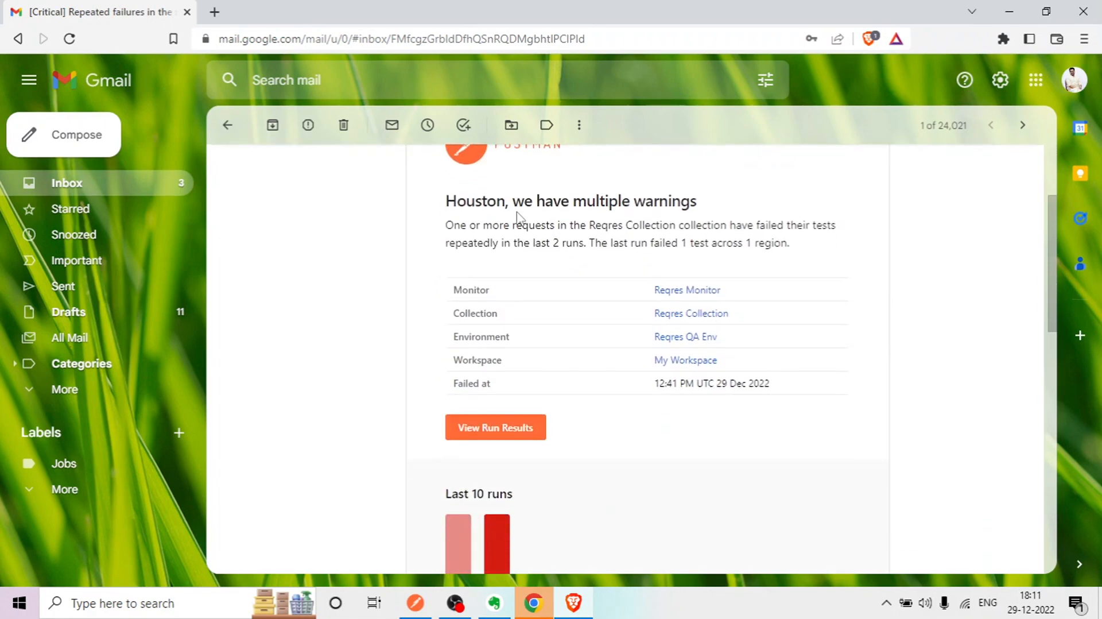
scroll(524, 238, up, 3)
scroll(527, 238, down, 5)
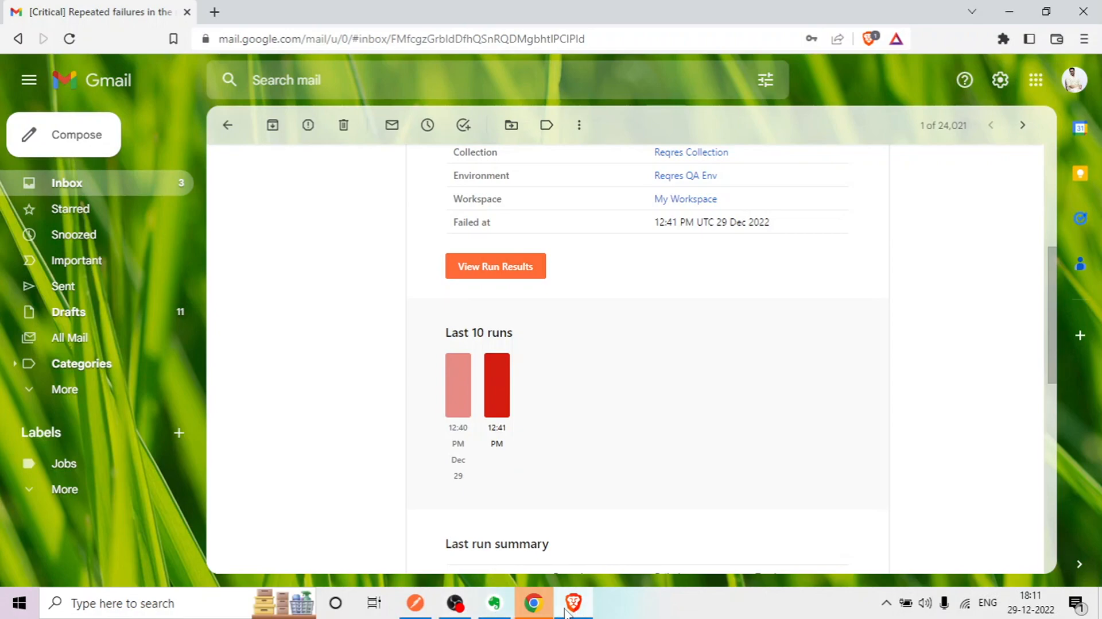
Step: Switch to Postman, set the expected status code in the Delete User test script to 204 and save the request
mouse_move(520, 597)
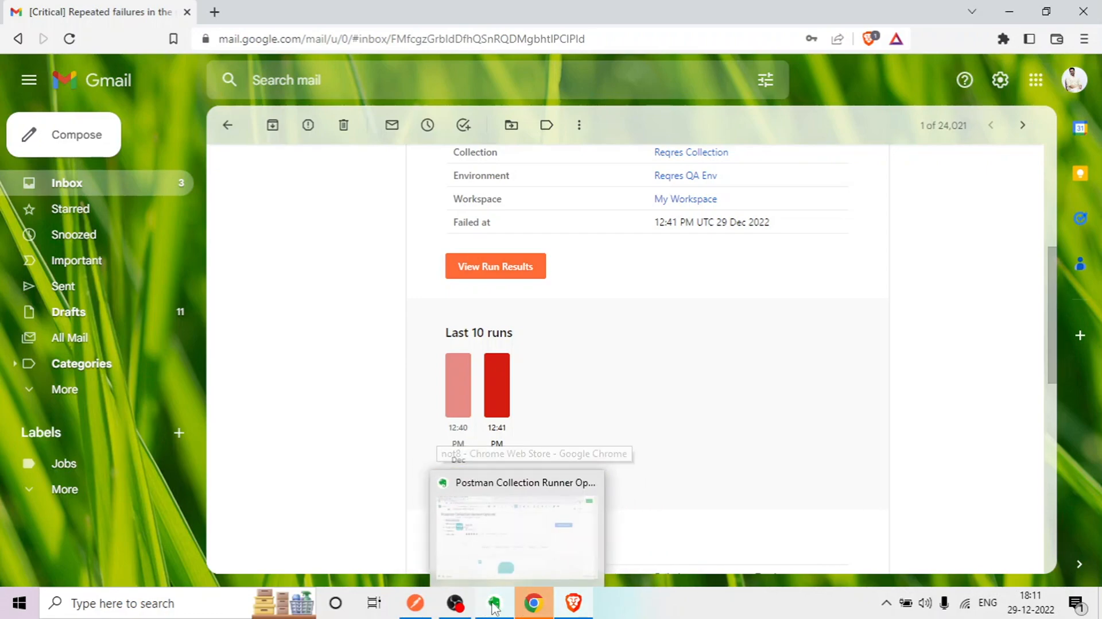
click(416, 604)
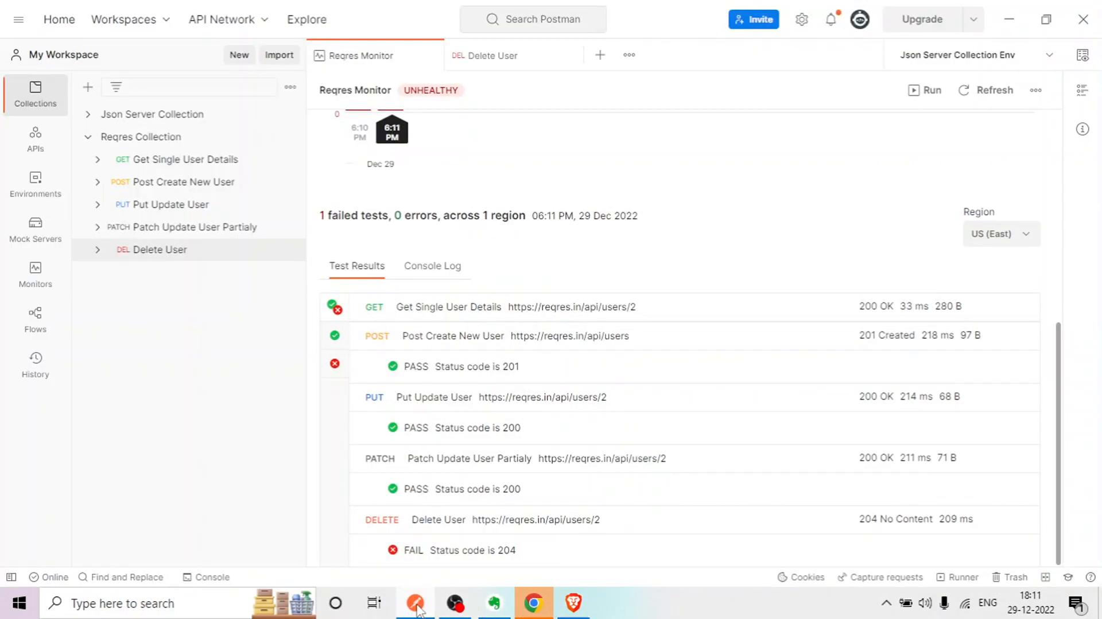
click(511, 67)
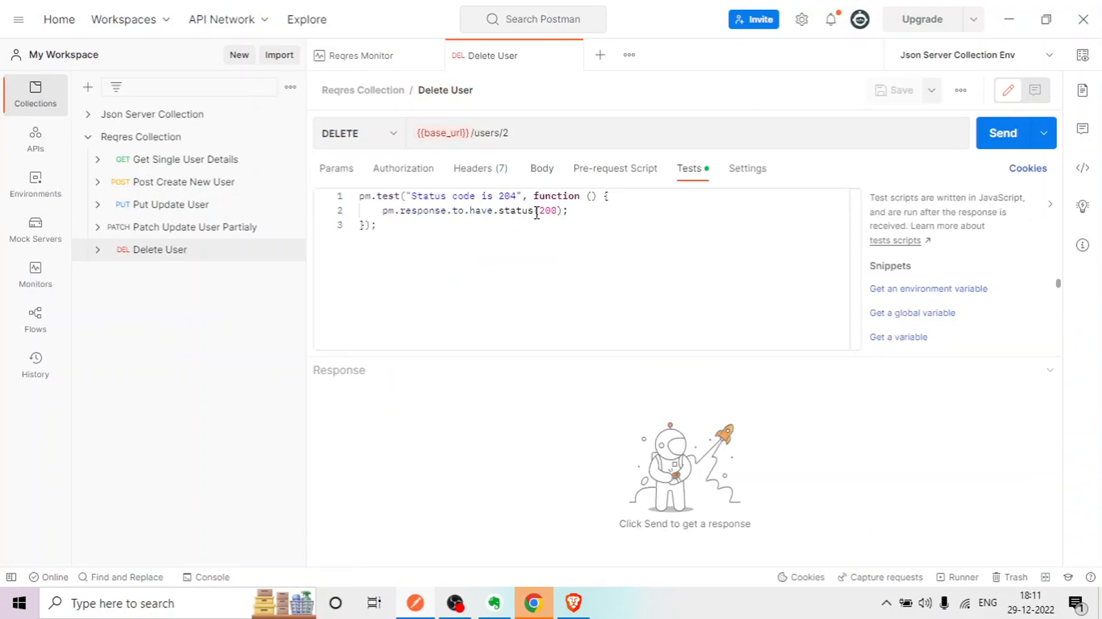
drag(559, 213, 553, 212)
text(4)
click(887, 86)
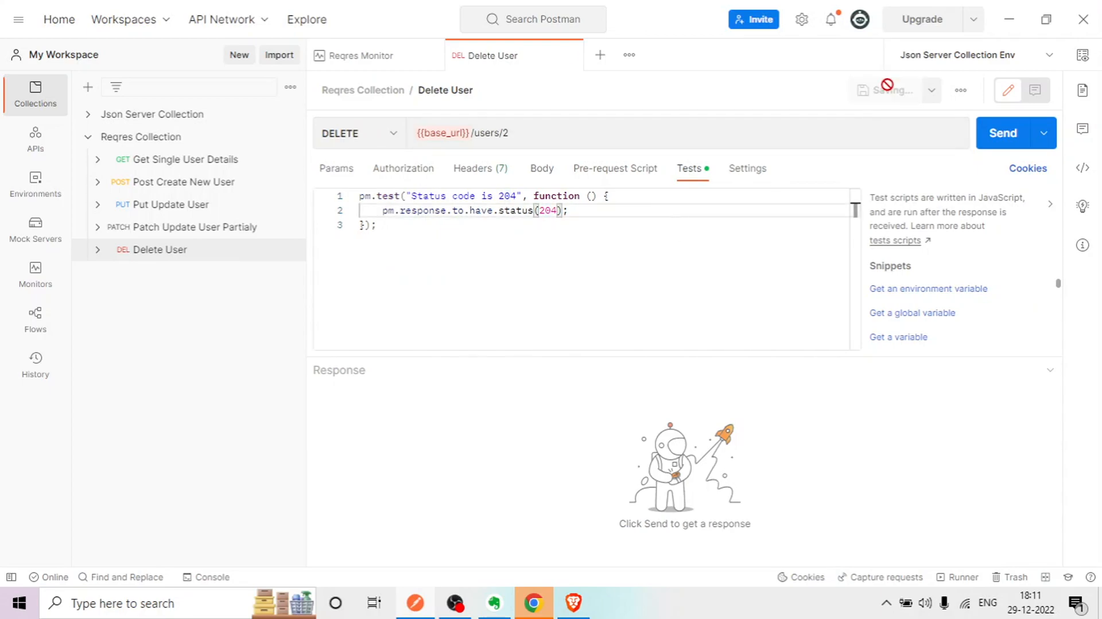
Step: Run the Reqres Monitor manually again and review the new run's test results and response time chart
click(374, 57)
scroll(619, 275, up, 5)
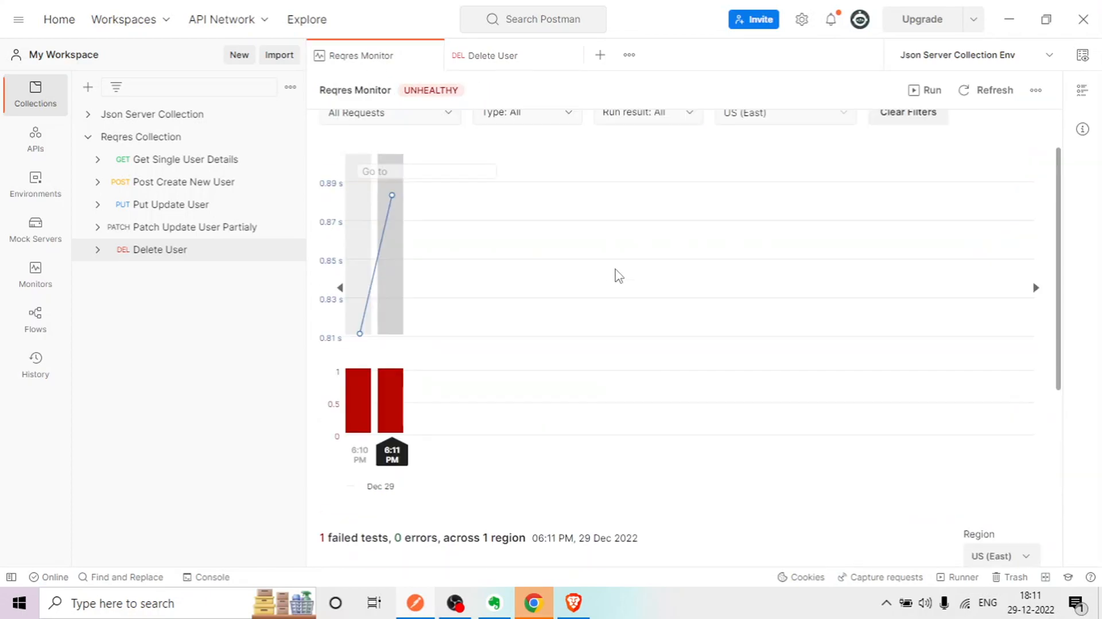
scroll(618, 276, up, 2)
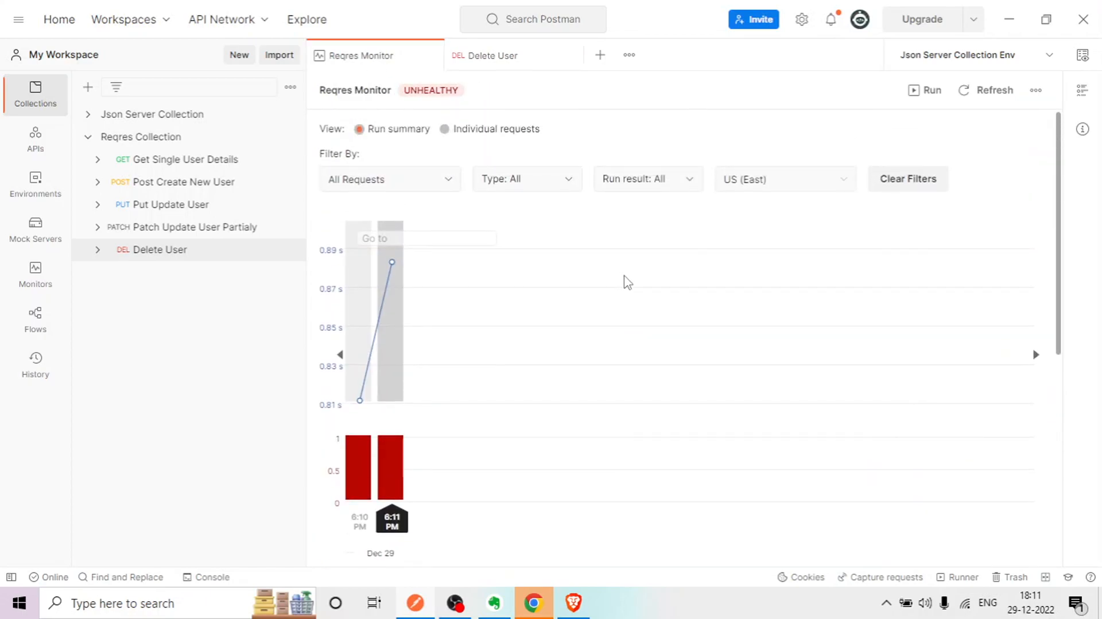
click(932, 91)
scroll(596, 317, down, 5)
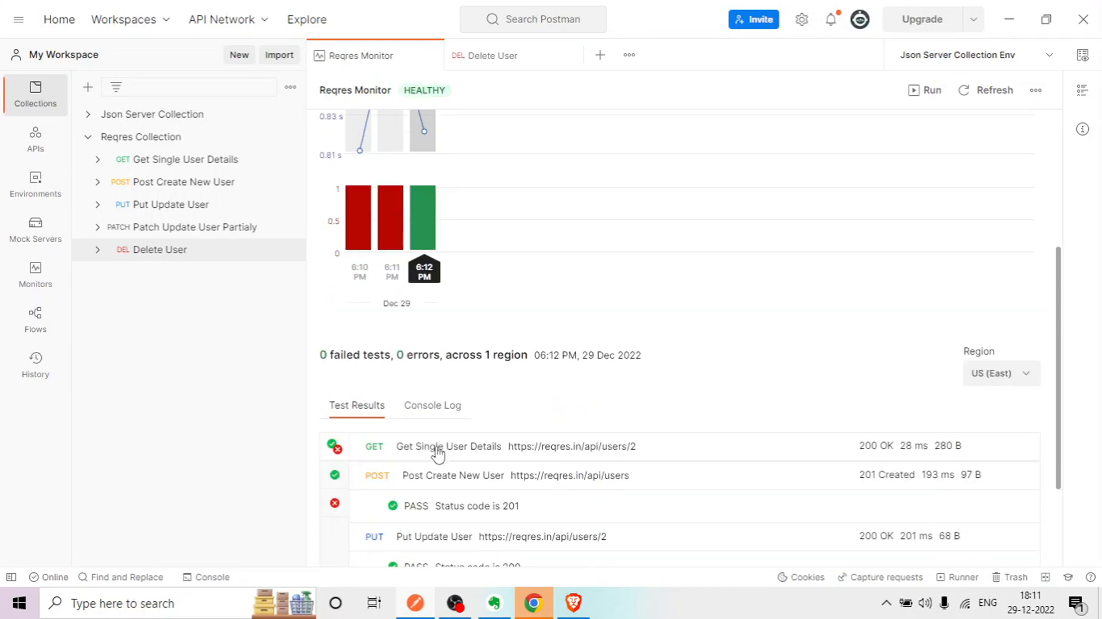
scroll(497, 402, down, 2)
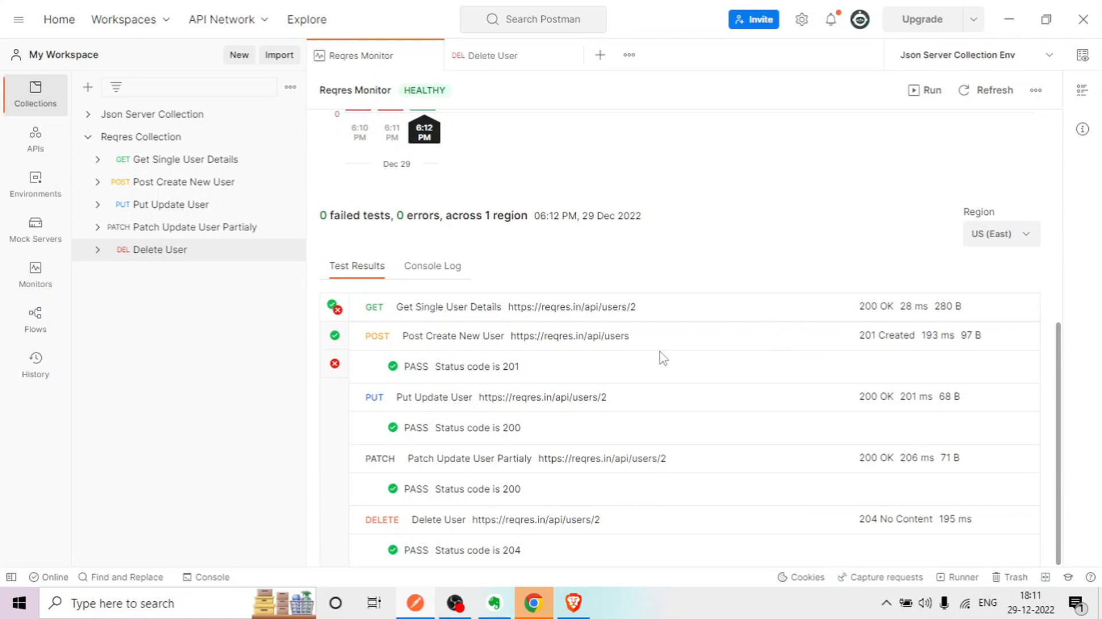
scroll(479, 363, up, 5)
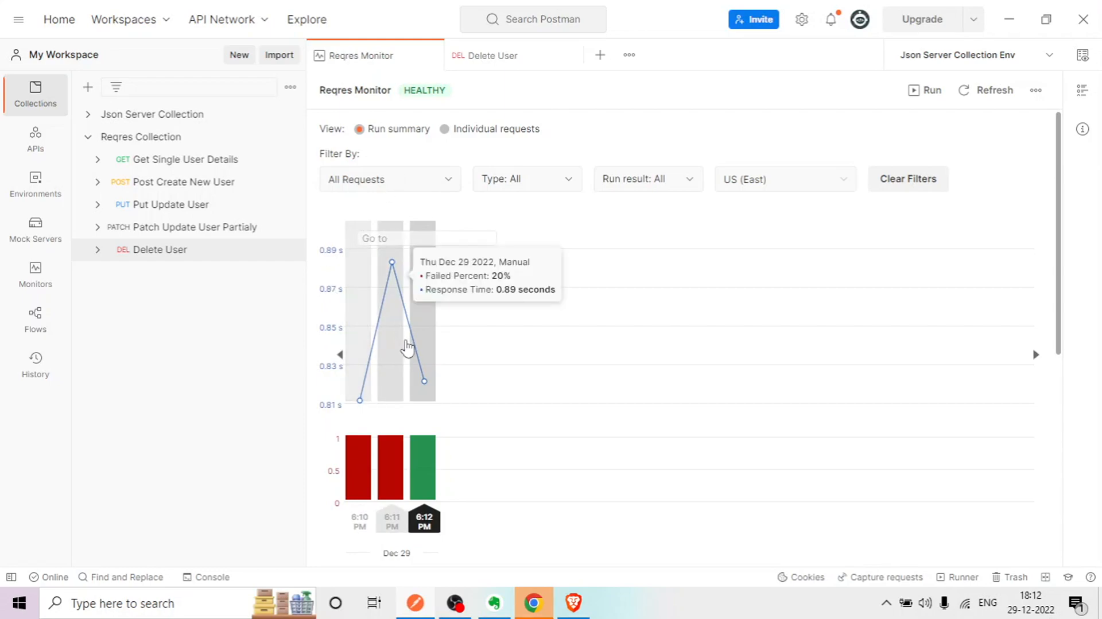
mouse_move(413, 338)
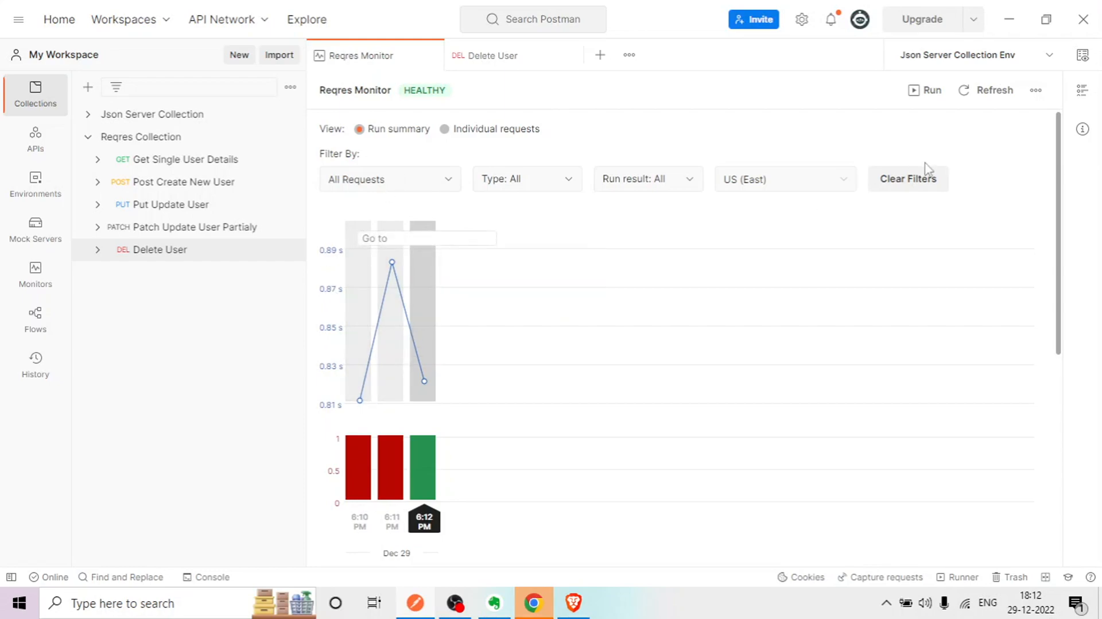